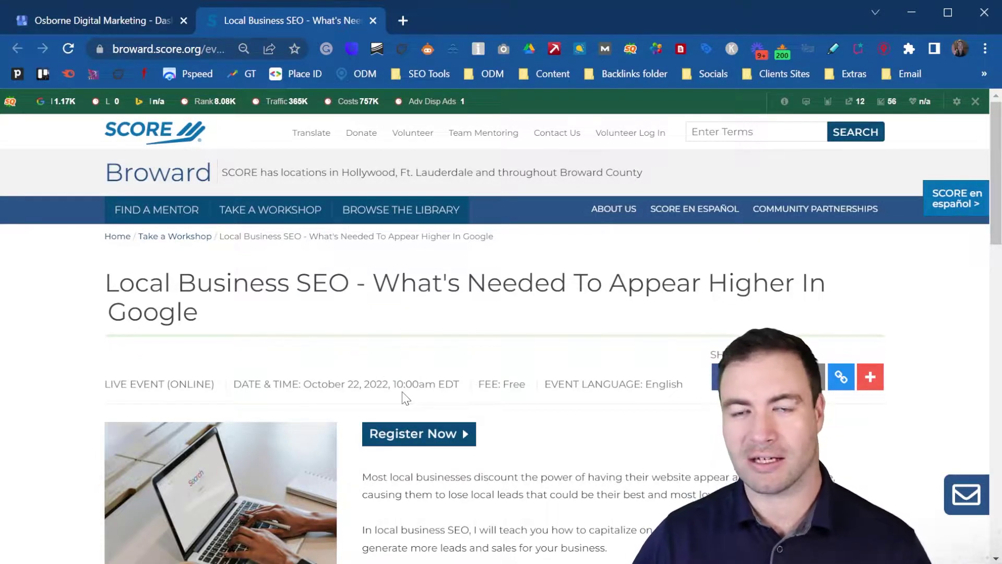
From the Business Profile's Posts page, start a new post and choose the Event type.
scroll(463, 433, "down", 3)
scroll(482, 433, "down", 2)
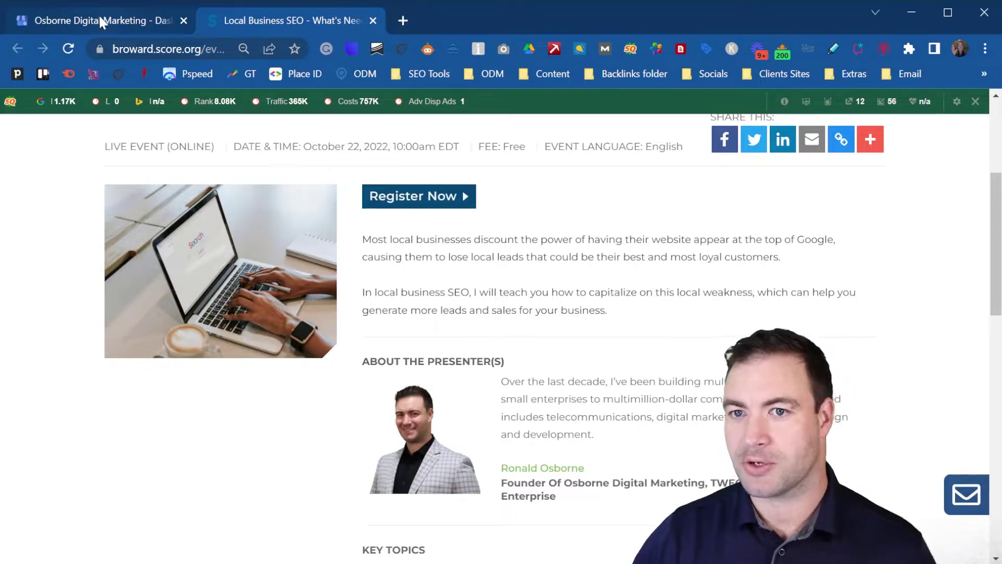
left_click(120, 18)
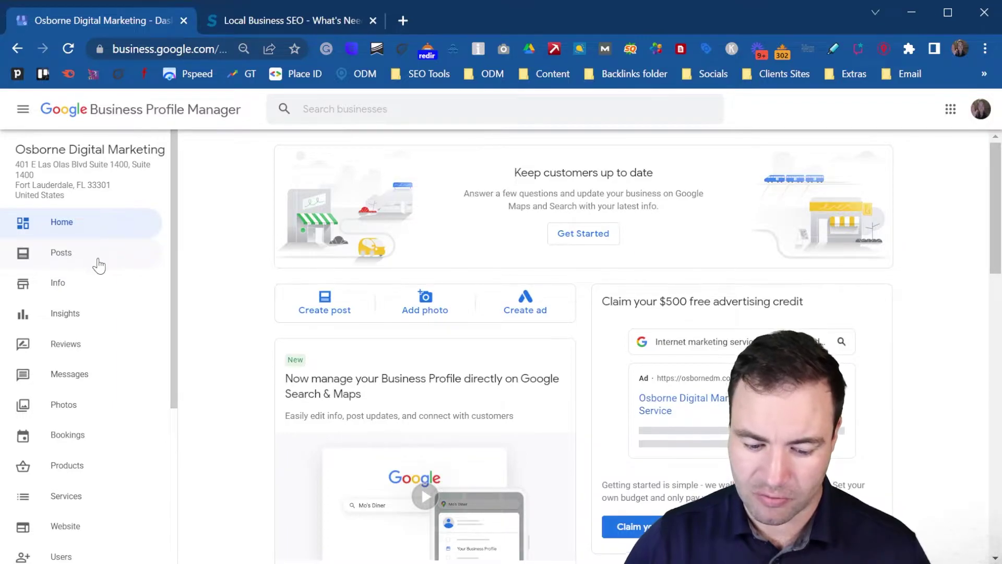
left_click(62, 254)
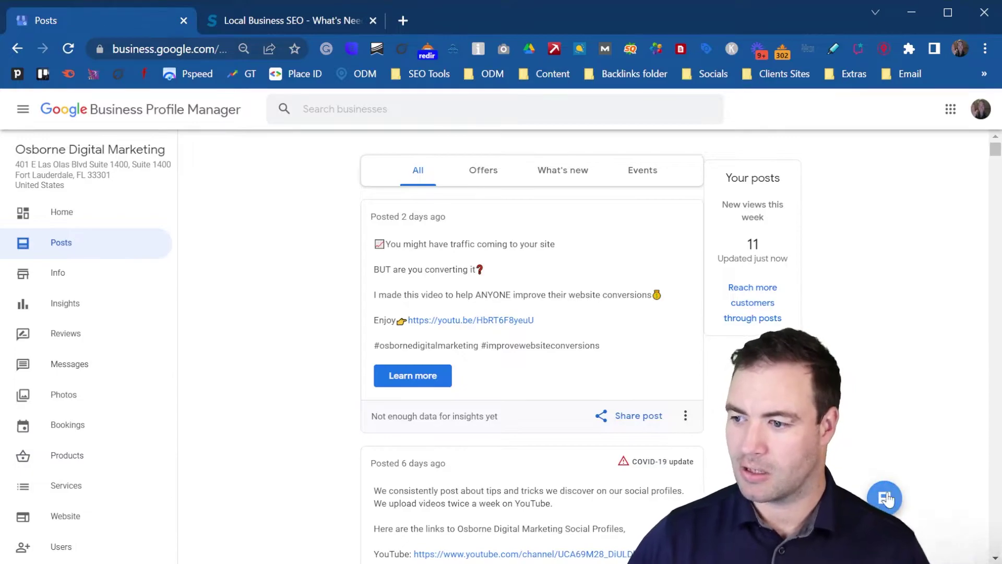
left_click(887, 497)
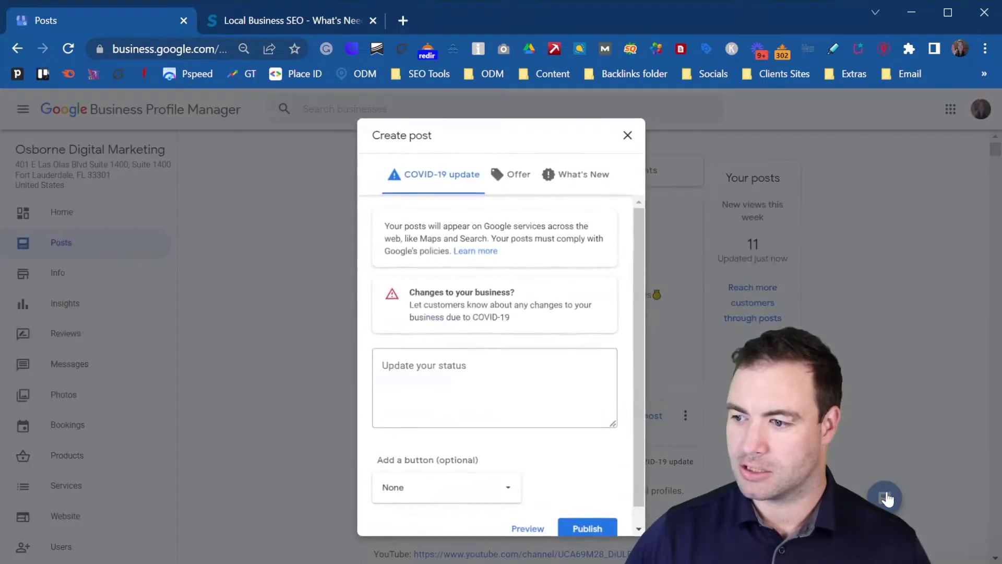
double_click(639, 179)
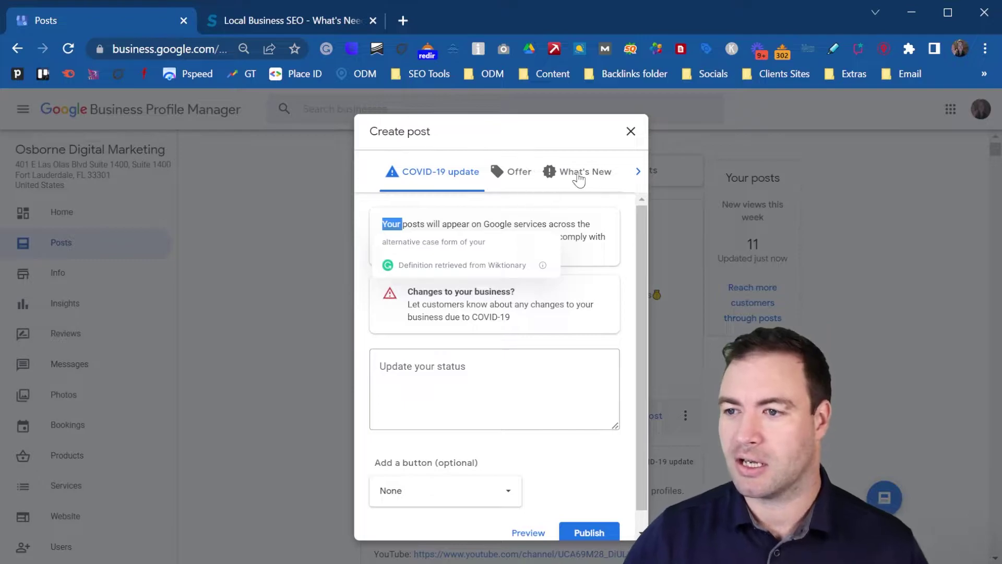
left_click(640, 172)
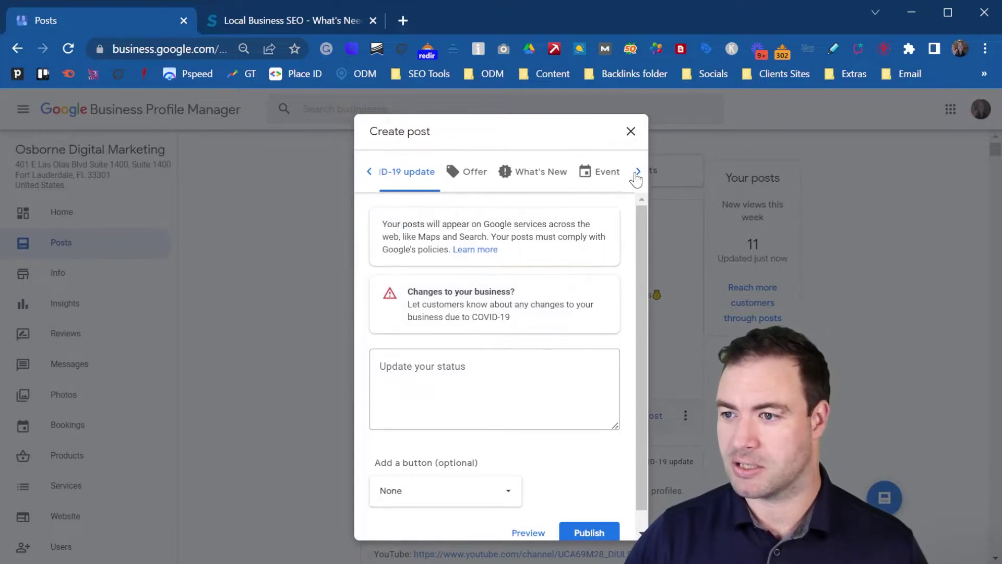
left_click(593, 173)
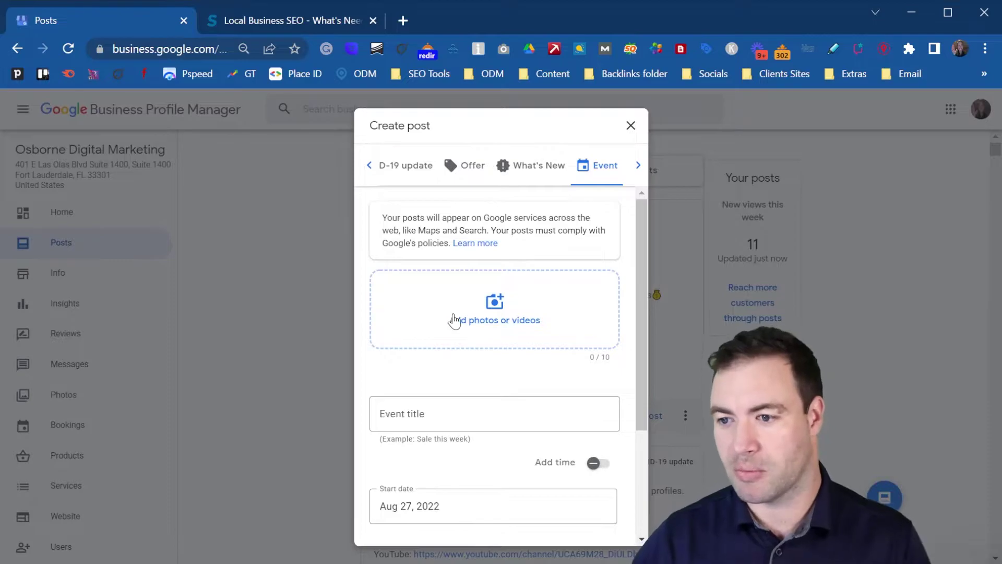
Upload a headshot photo from the computer, then check the event title on the SCORE page.
left_click(508, 314)
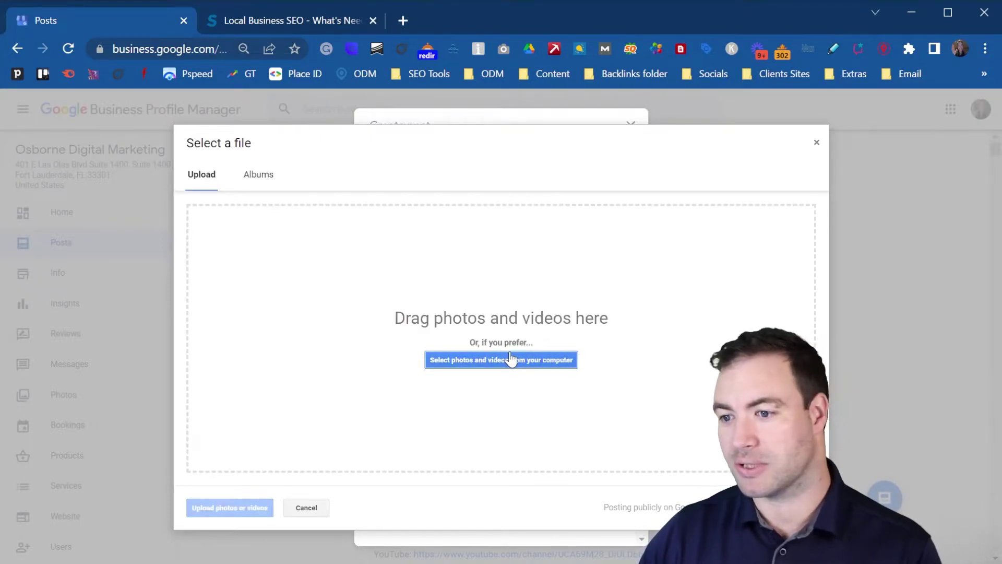
left_click(508, 362)
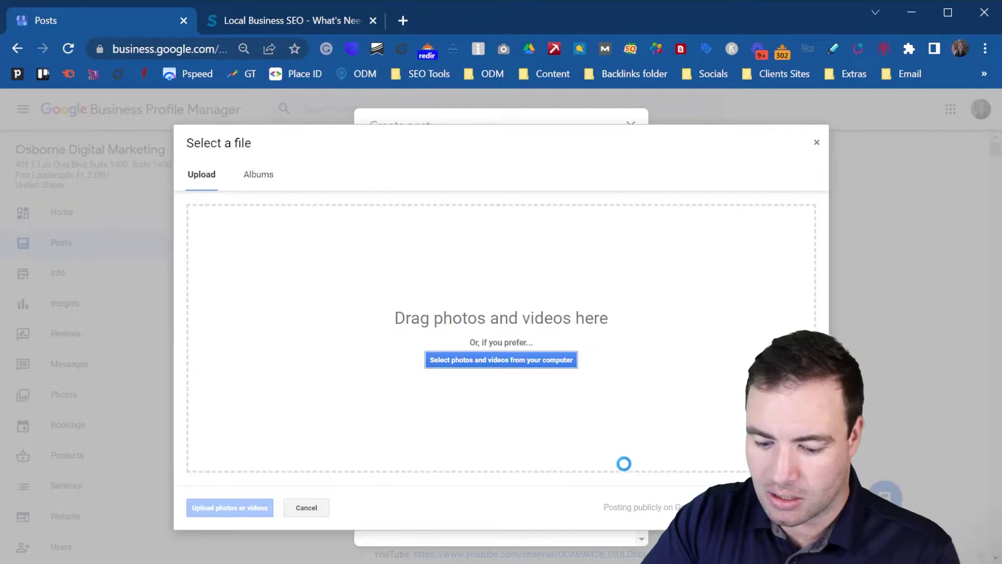
left_click(278, 21)
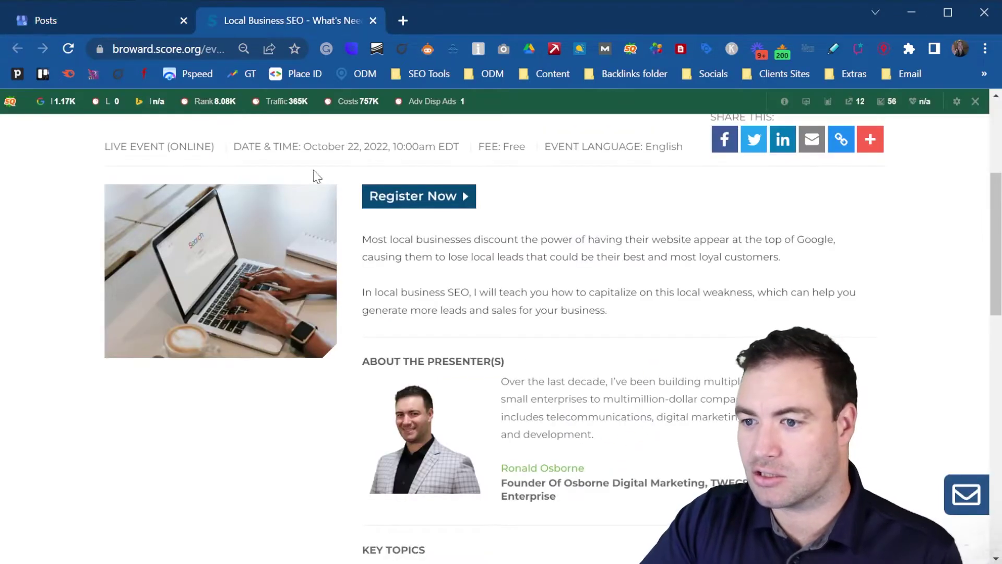
scroll(470, 344, "up", 5)
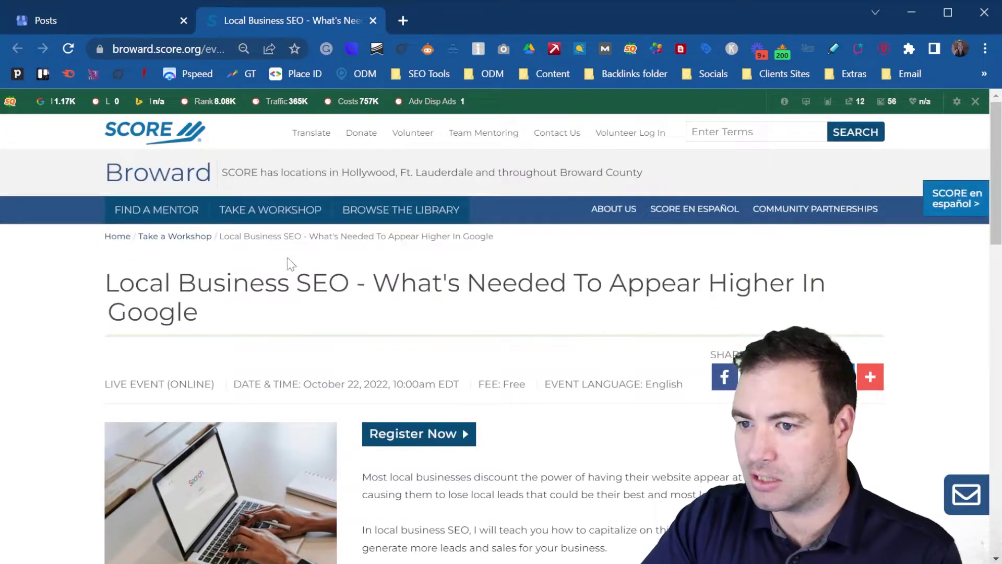
left_click_drag(106, 283, 559, 303)
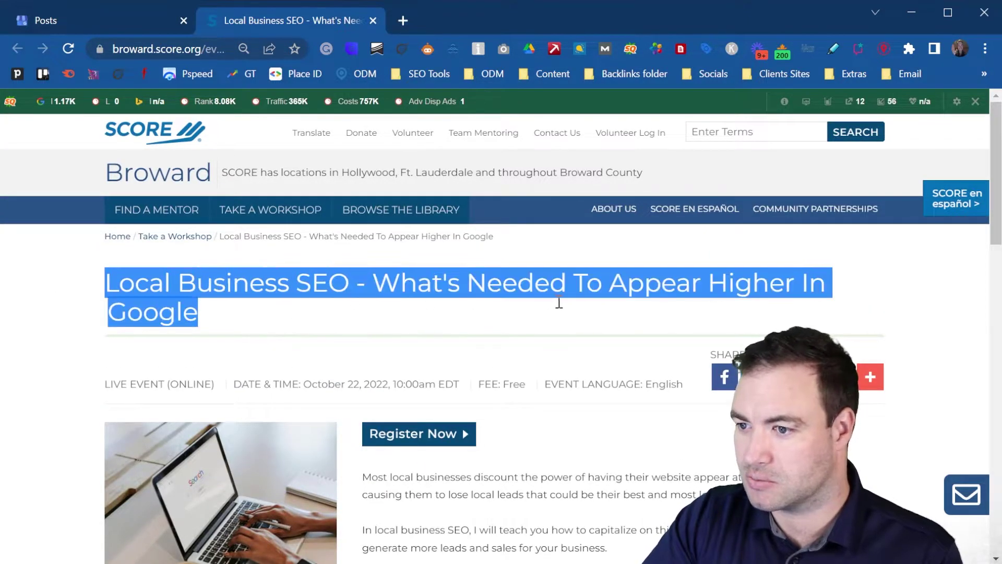
left_click(104, 22)
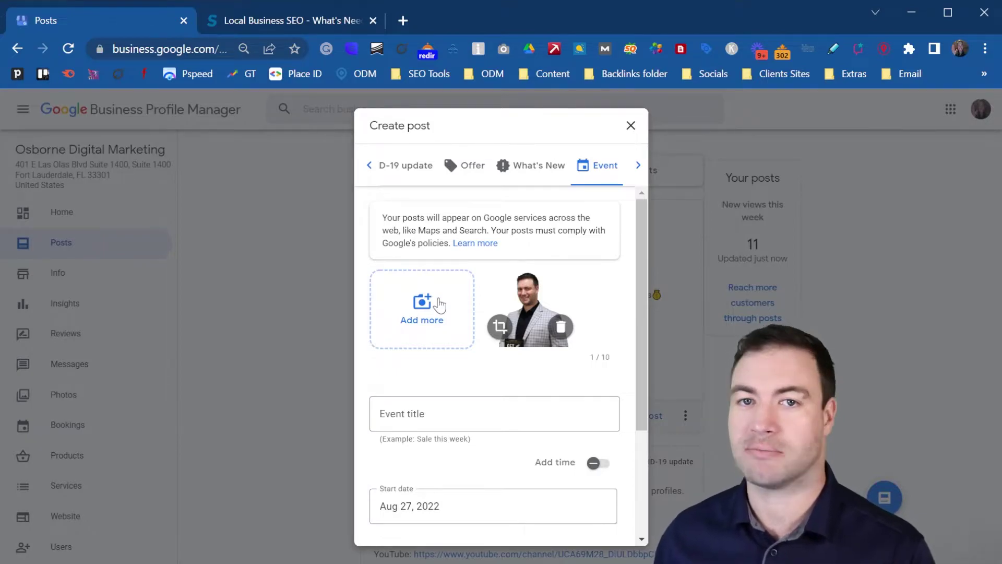
Enter 'Presenting At SCORE For Local Business SEO' as the event title.
left_click(441, 420)
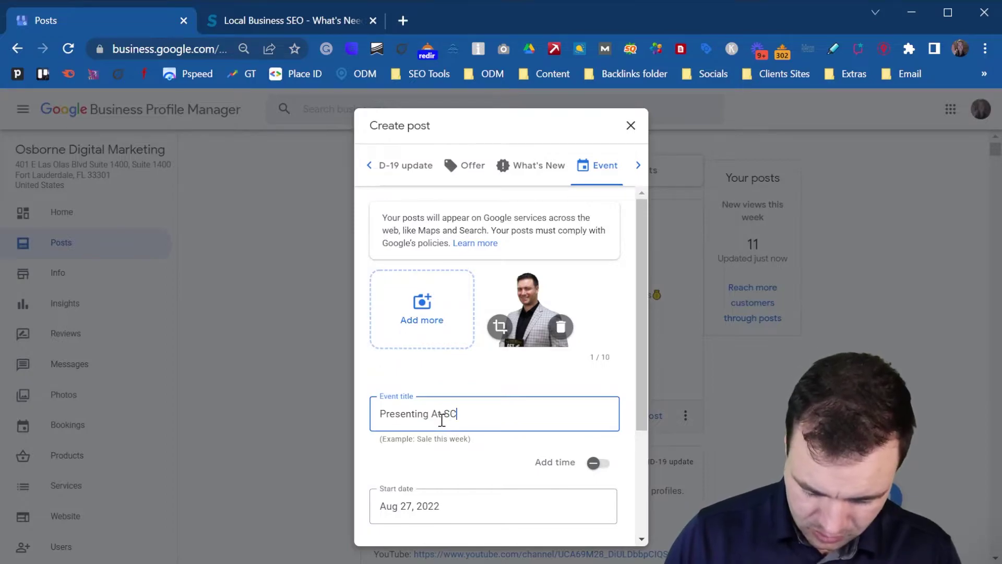
type("ORE")
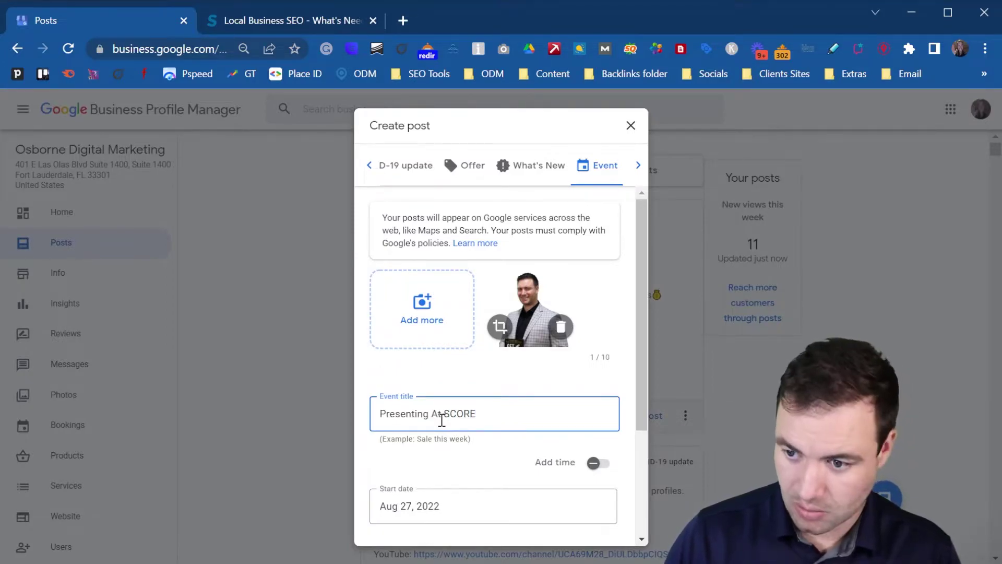
type(" For Local")
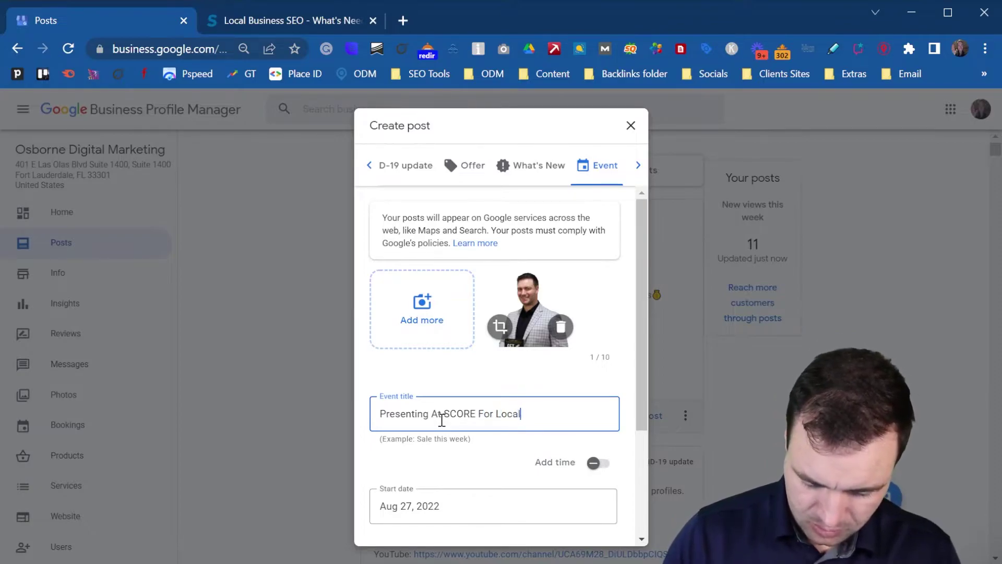
type(" Business")
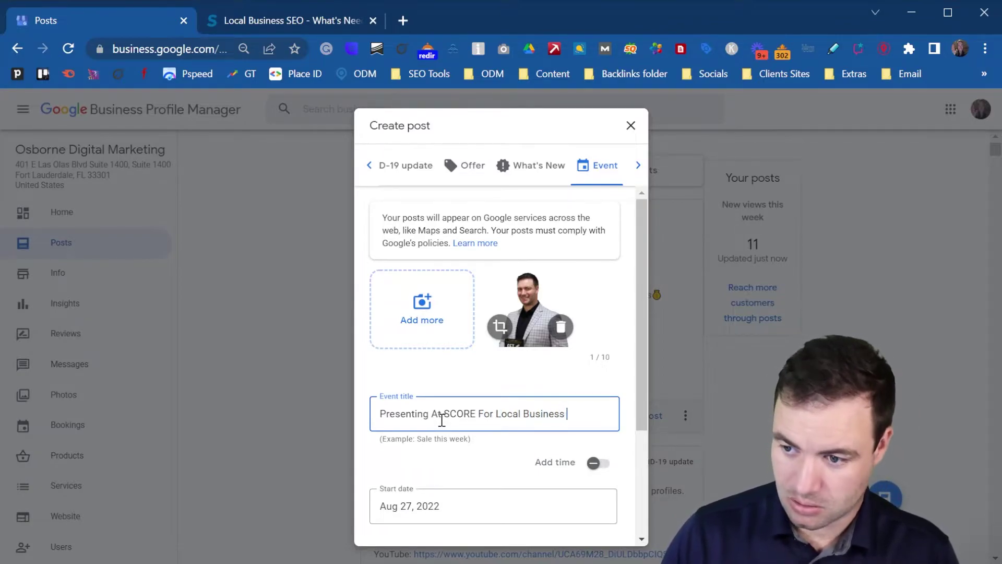
type(" SEO")
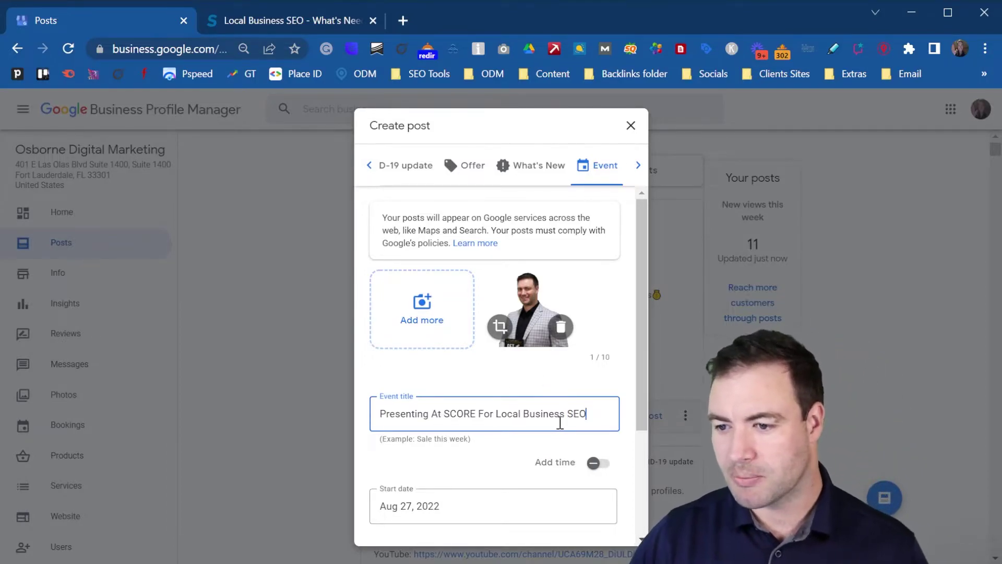
scroll(562, 438, "down", 2)
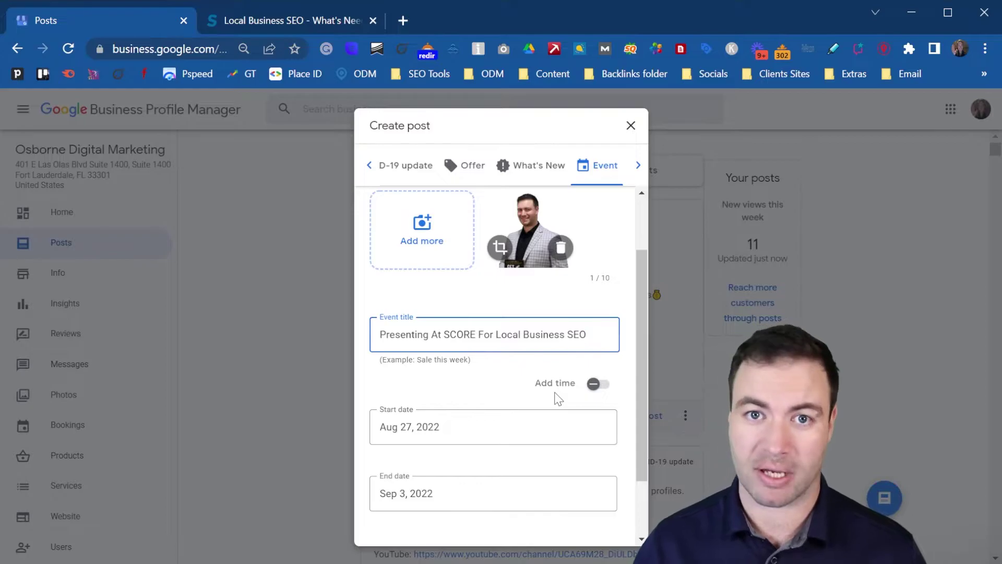
Add event times from 10:00 AM to 11:00 AM.
left_click(597, 384)
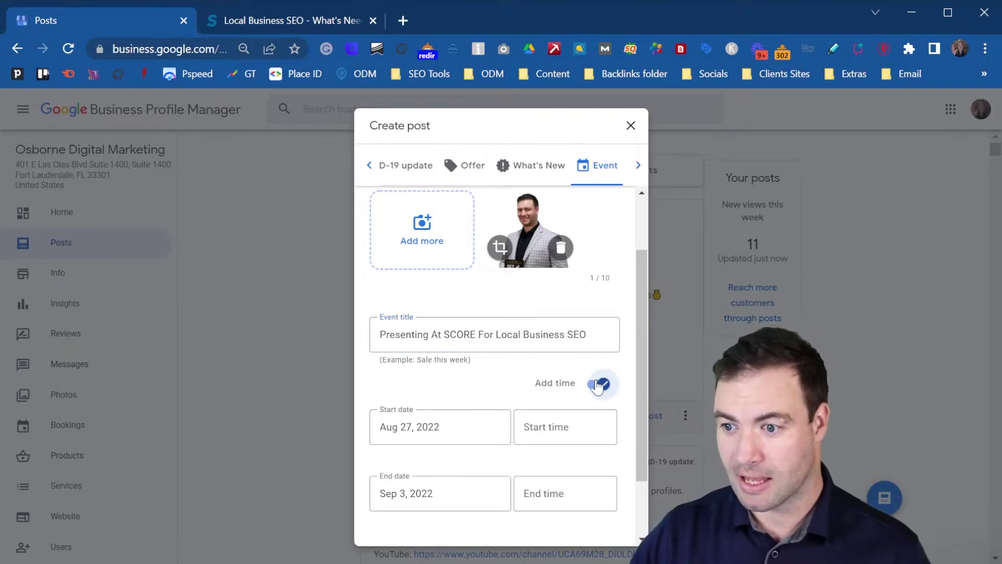
left_click(557, 426)
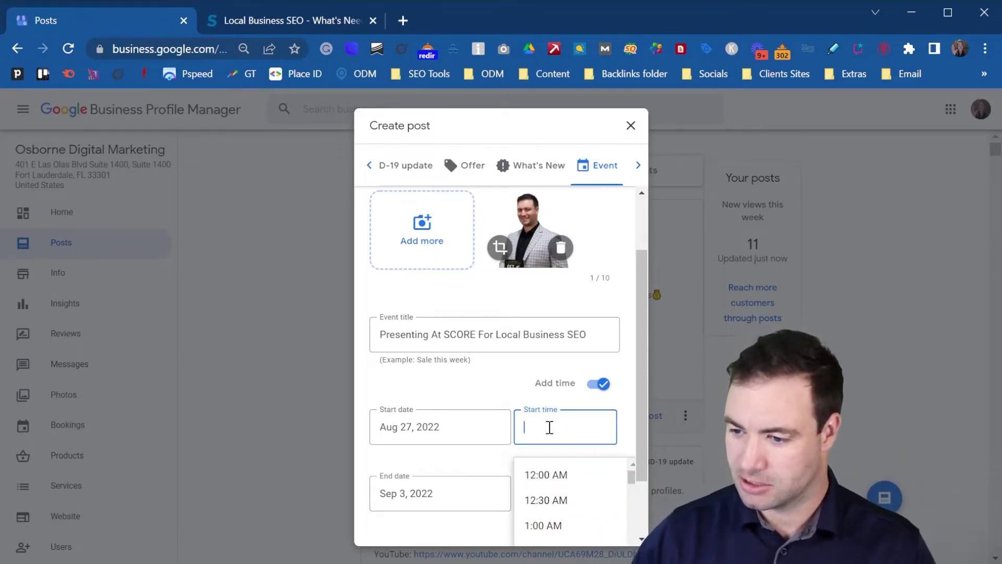
type("10")
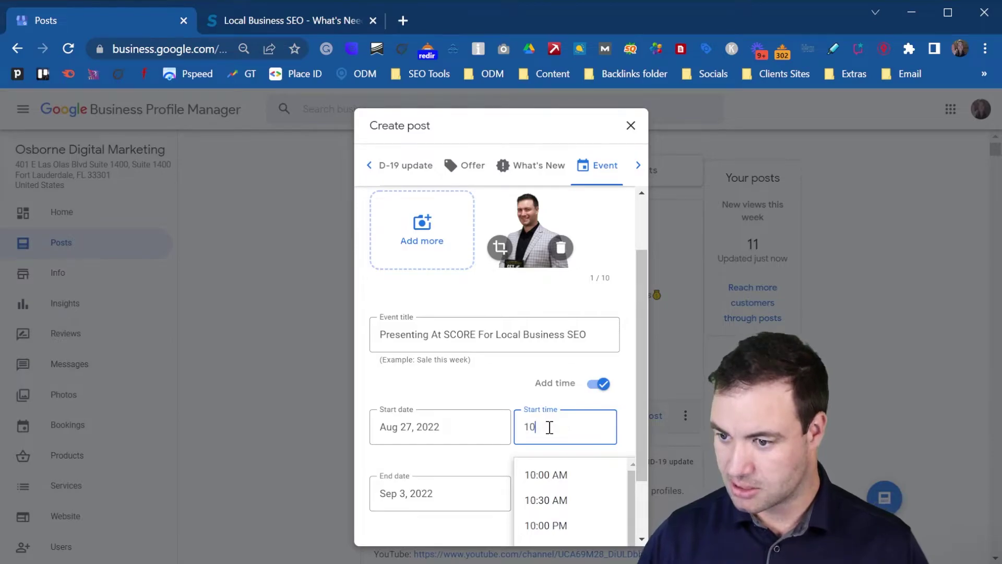
key("Return")
left_click(550, 494)
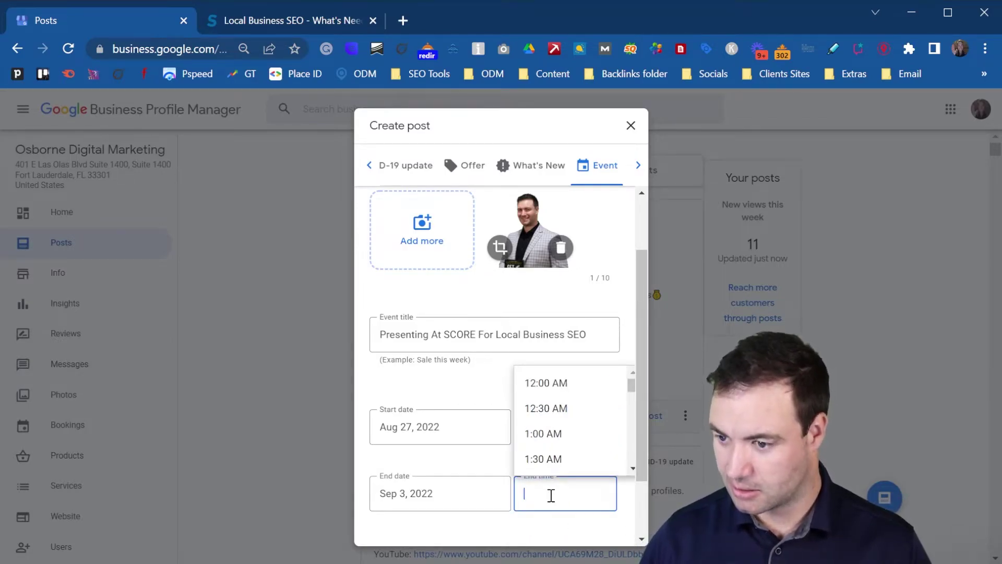
type("11")
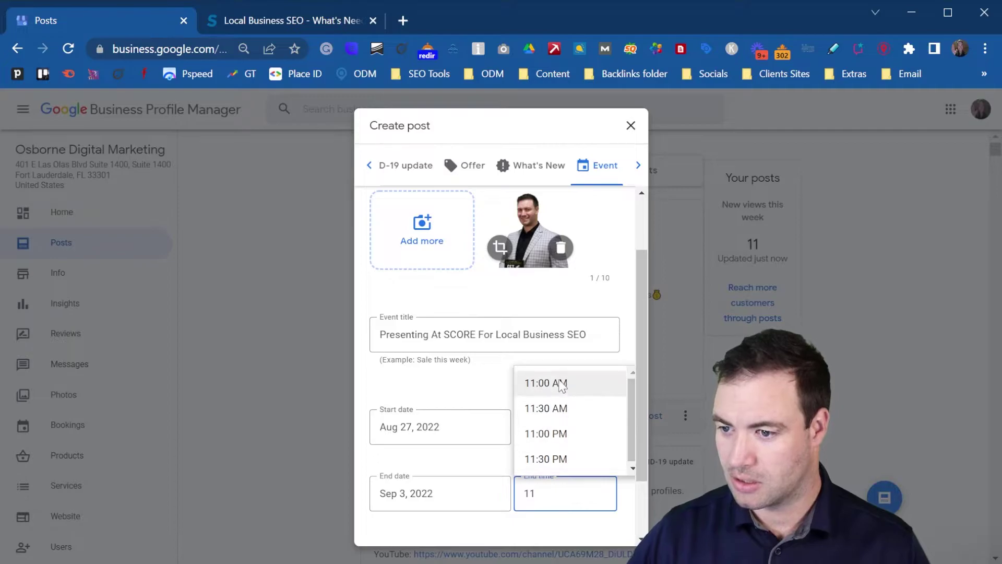
left_click(560, 385)
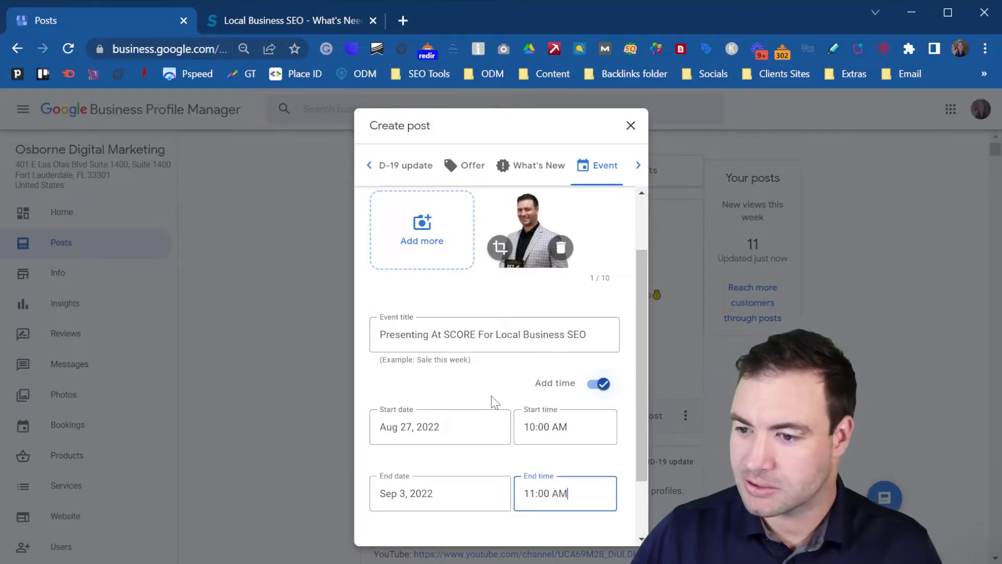
Set both the start and end dates to October 22, 2022.
left_click(448, 423)
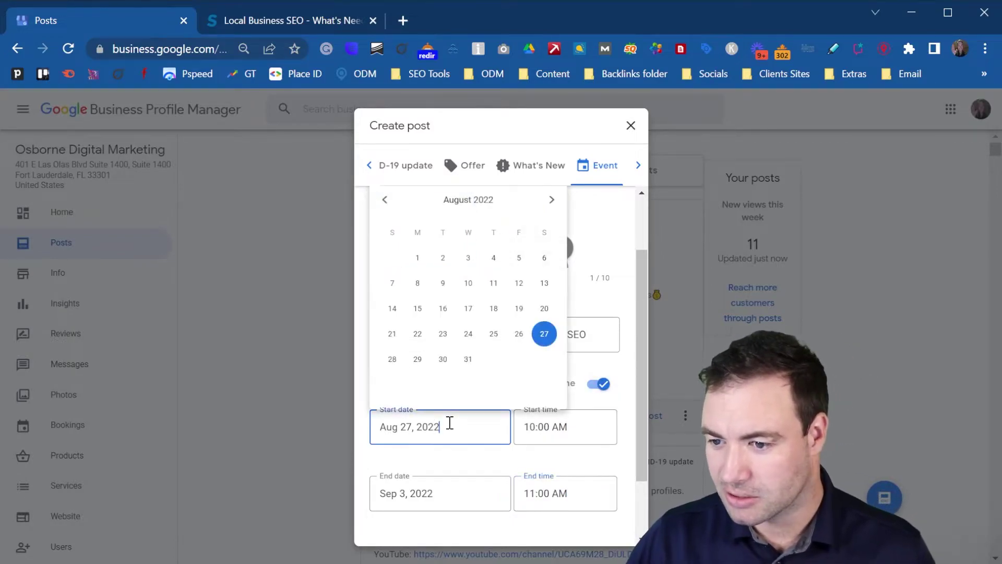
left_click(551, 200)
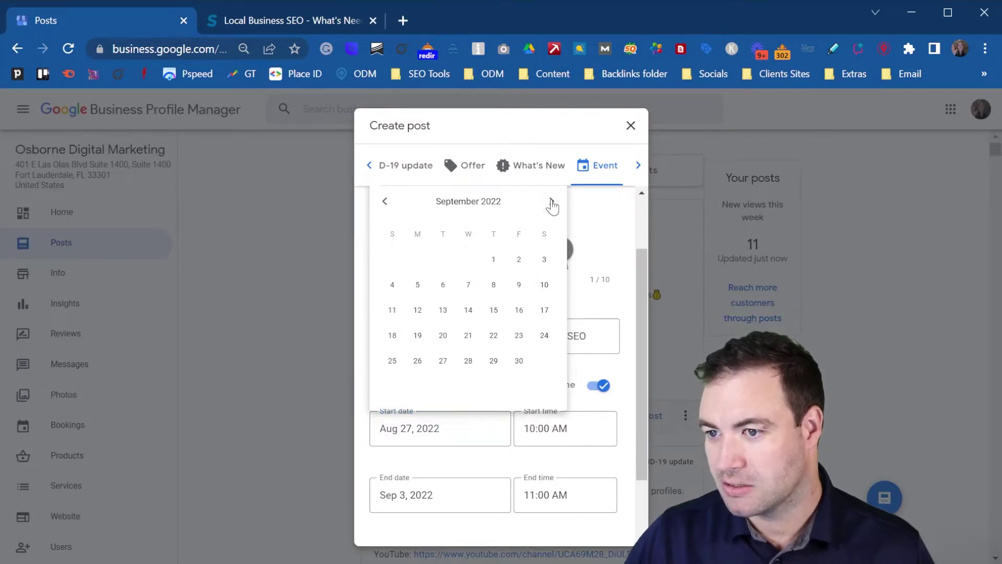
left_click(551, 202)
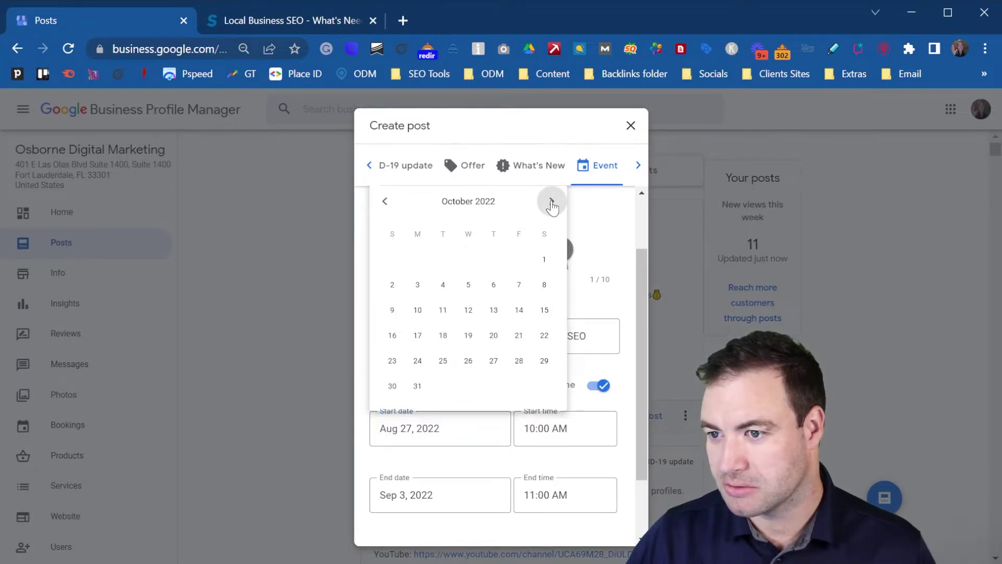
left_click(545, 342)
left_click(443, 497)
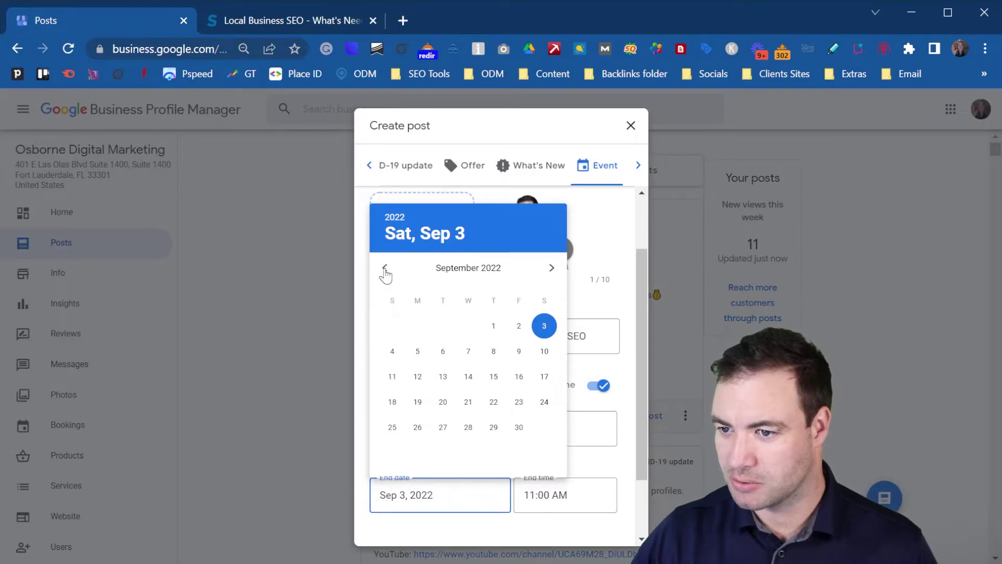
left_click(384, 268)
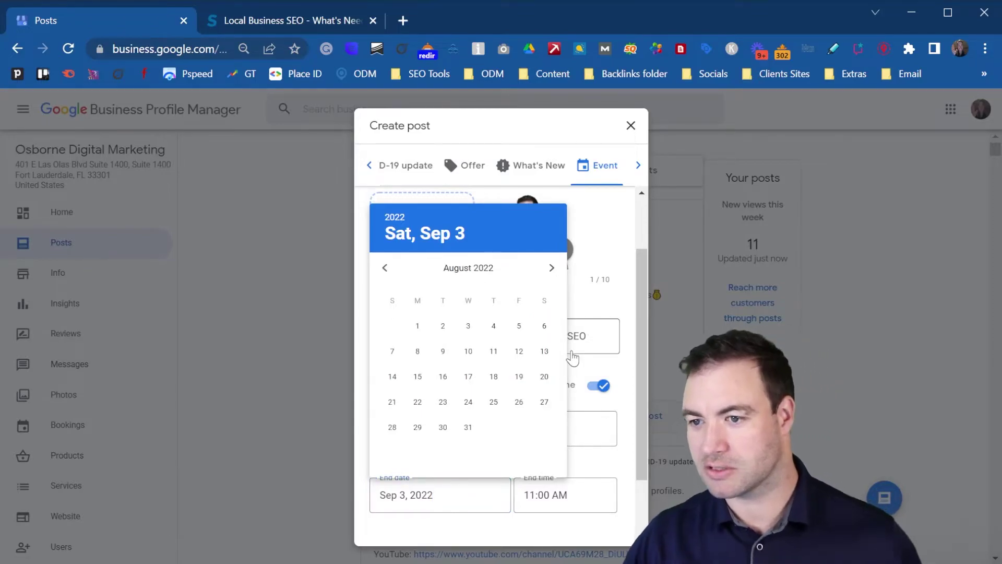
left_click(552, 269)
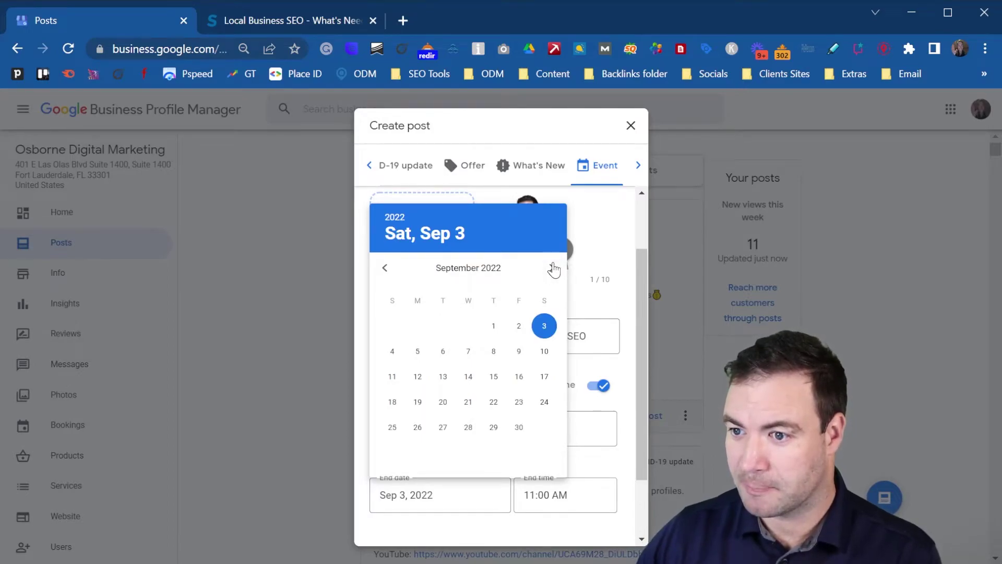
left_click(552, 268)
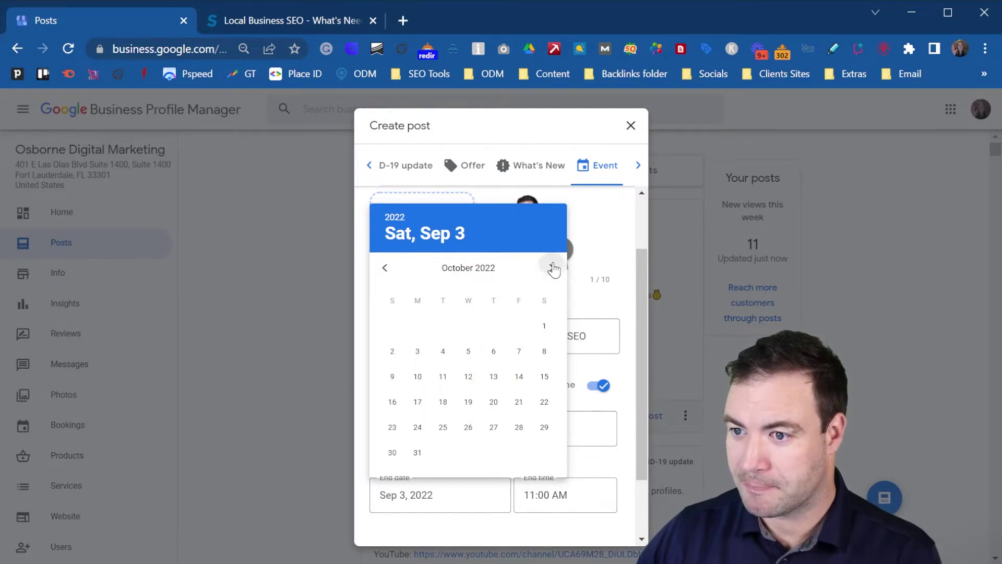
left_click(542, 403)
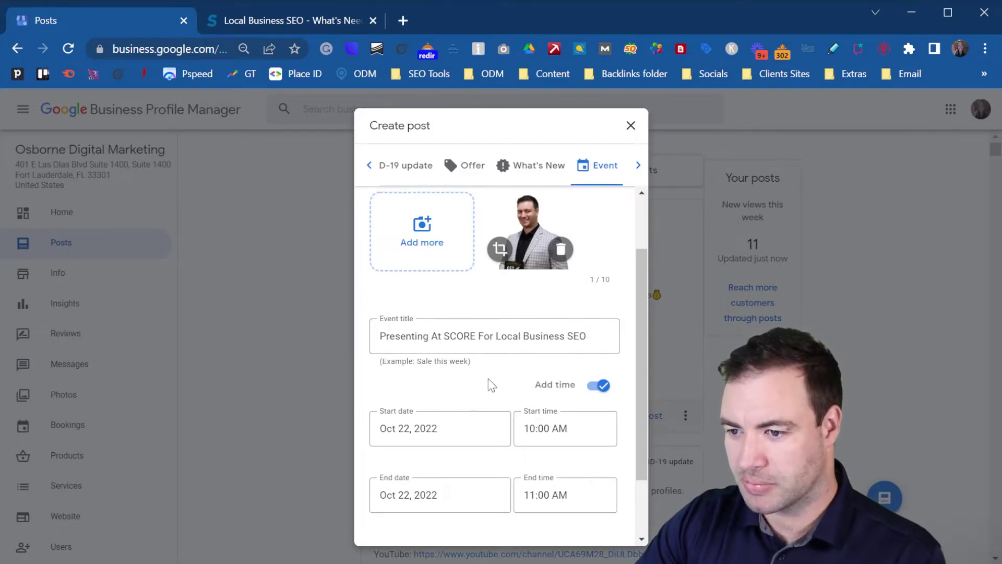
Reveal the optional event details and make the details box taller.
scroll(642, 411, "down", 2)
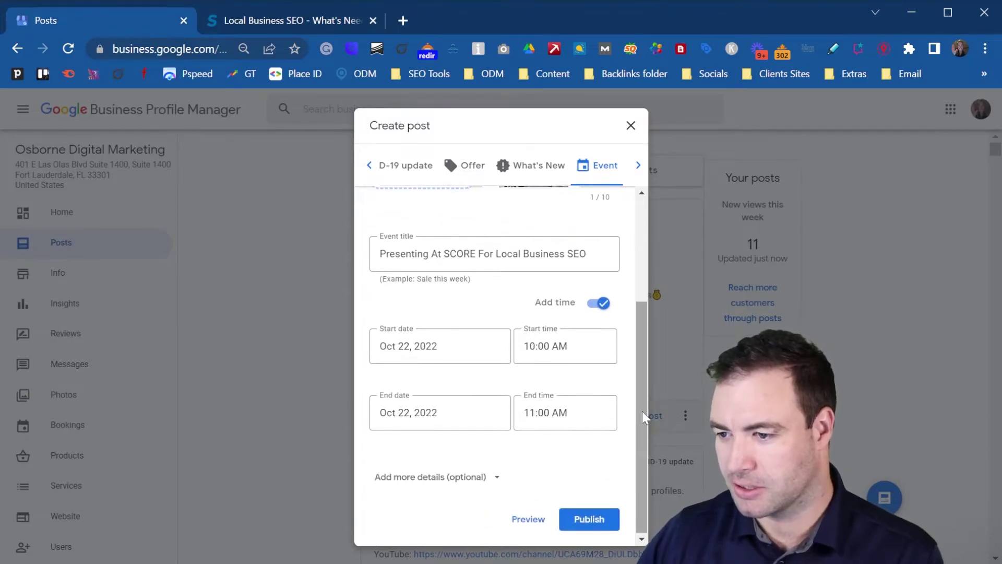
left_click(484, 478)
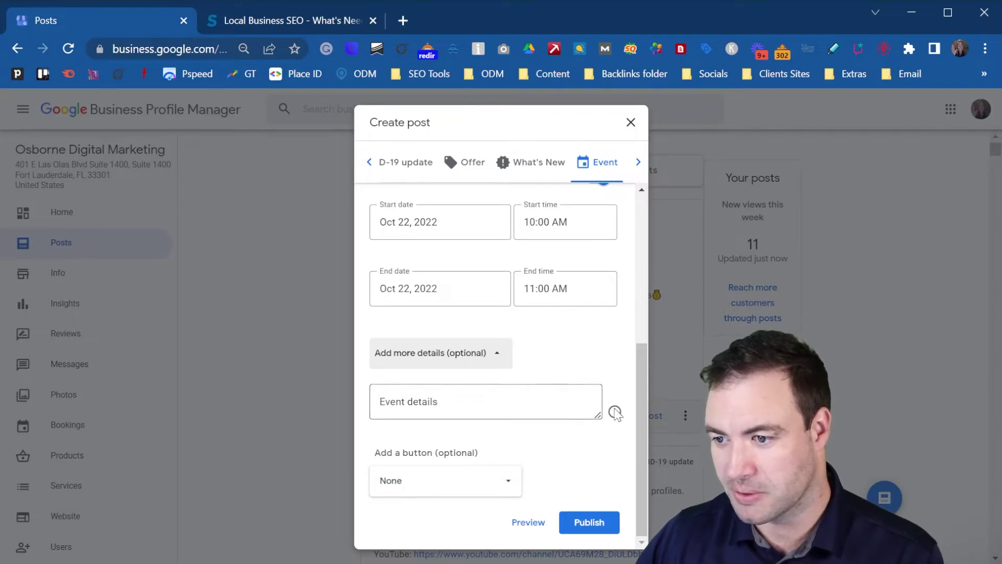
left_click_drag(597, 414, 601, 499)
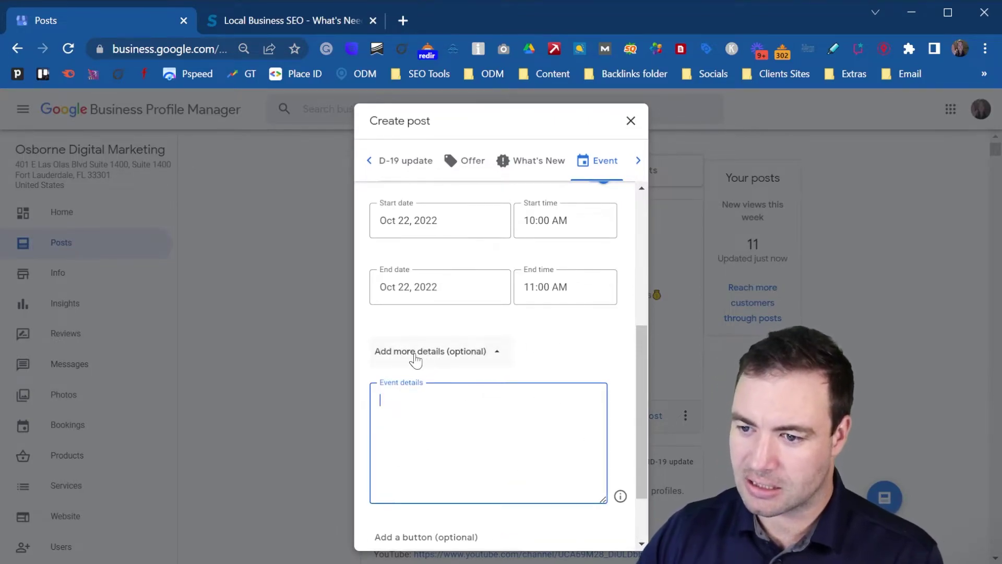
Paste the prepared presentation description into the Event details box.
left_click(383, 358)
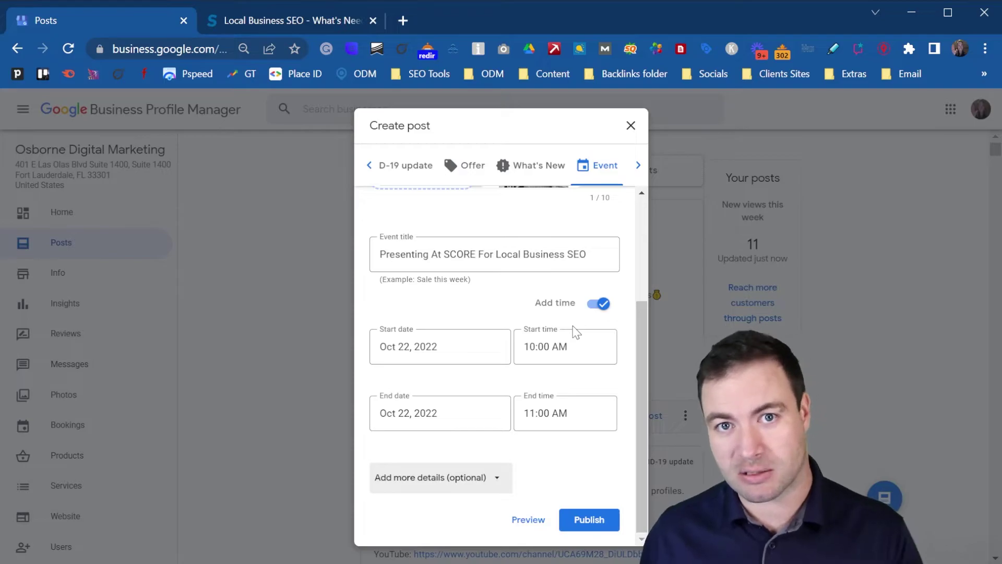
left_click(500, 476)
scroll(500, 476, "down", 2)
left_click(447, 324)
key("ctrl+v")
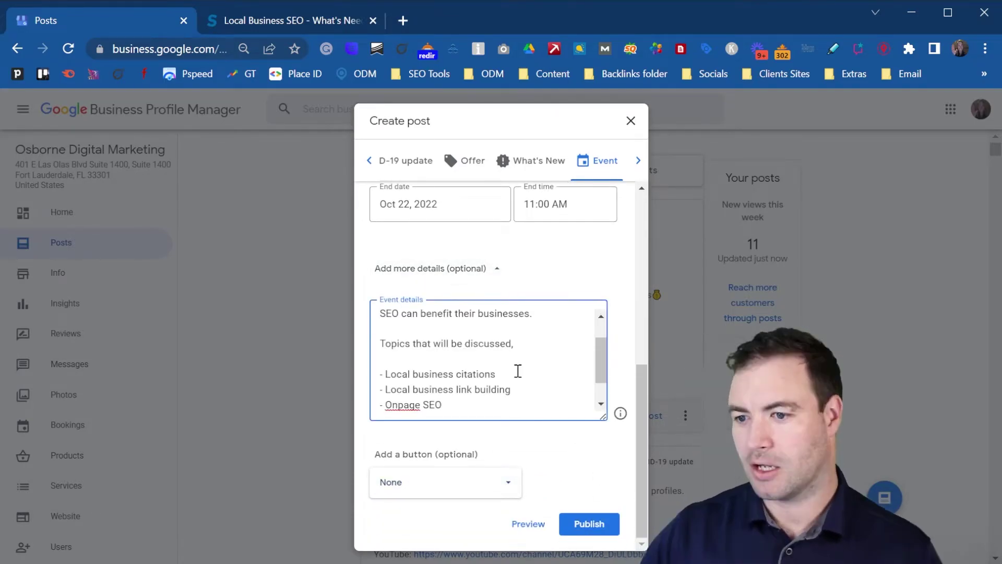
Add the '- Website conversion optimization' topic and the note that the event is FREE to anyone.
key("Return")
key("Return")
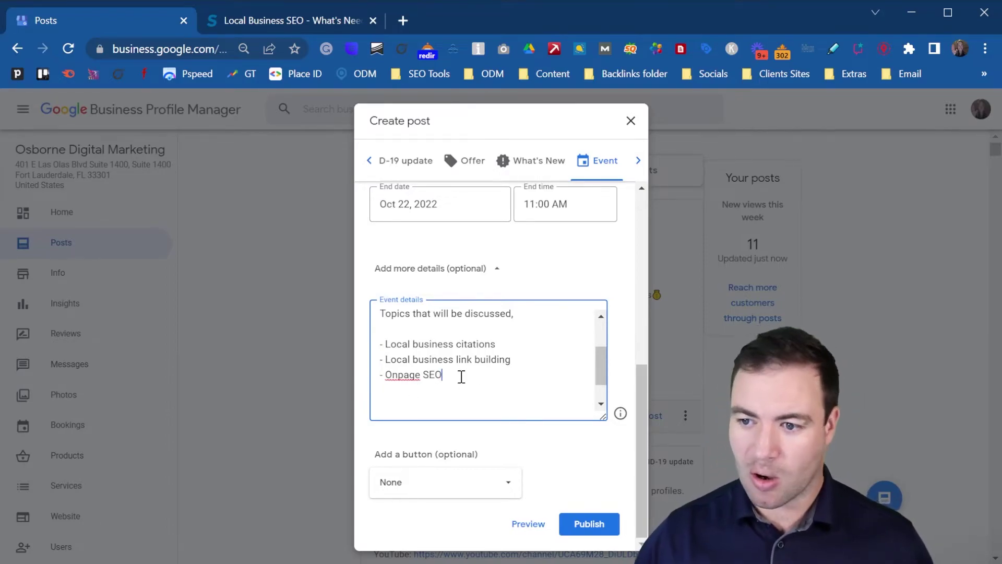
key("Return")
type("-")
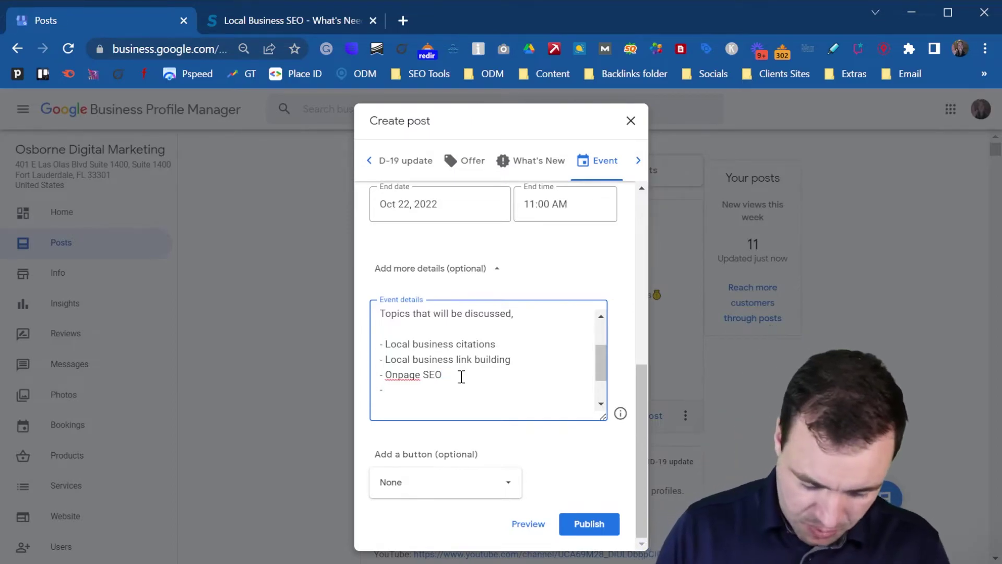
type(" Website ")
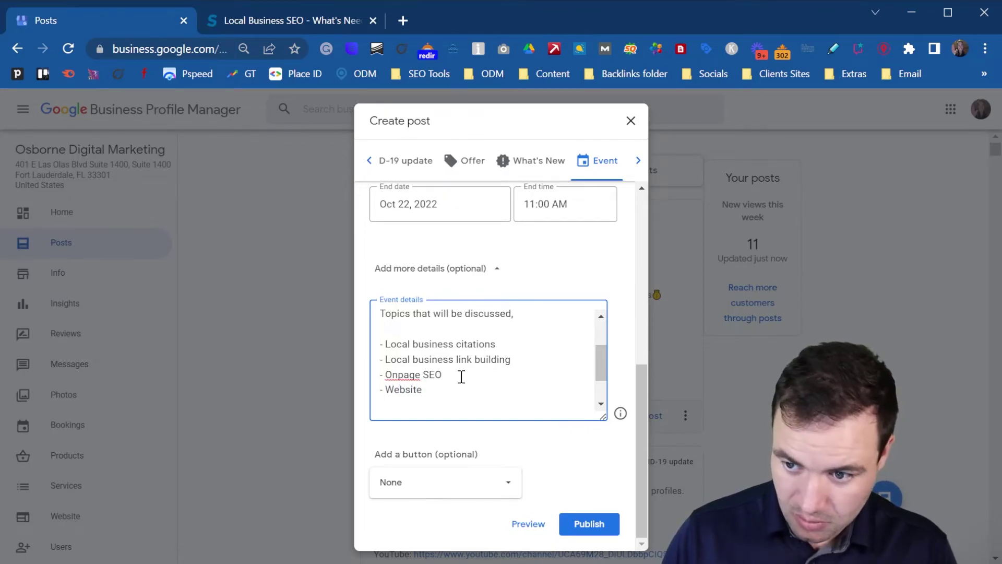
type("conversion optimization")
key("Return")
key("Return")
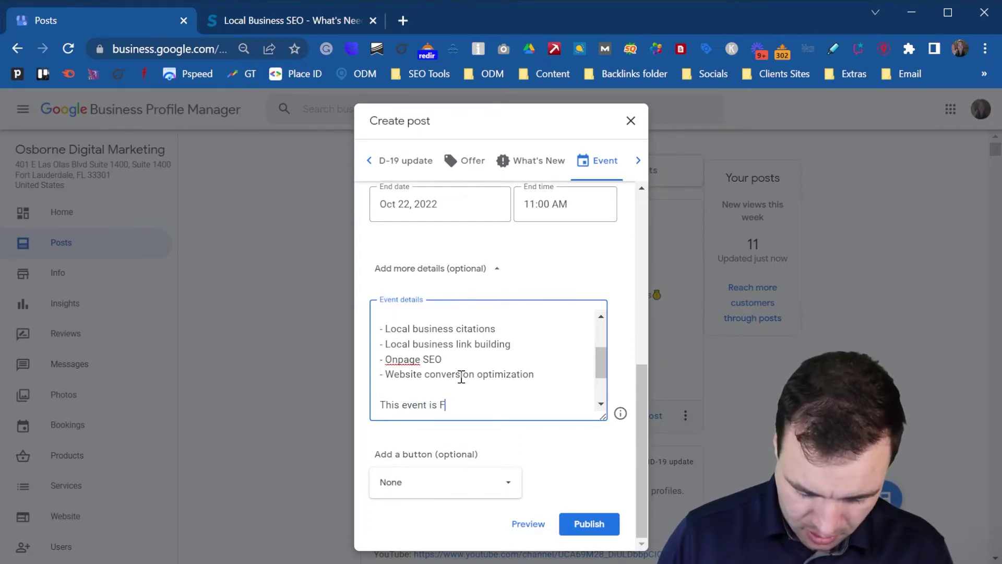
type("an")
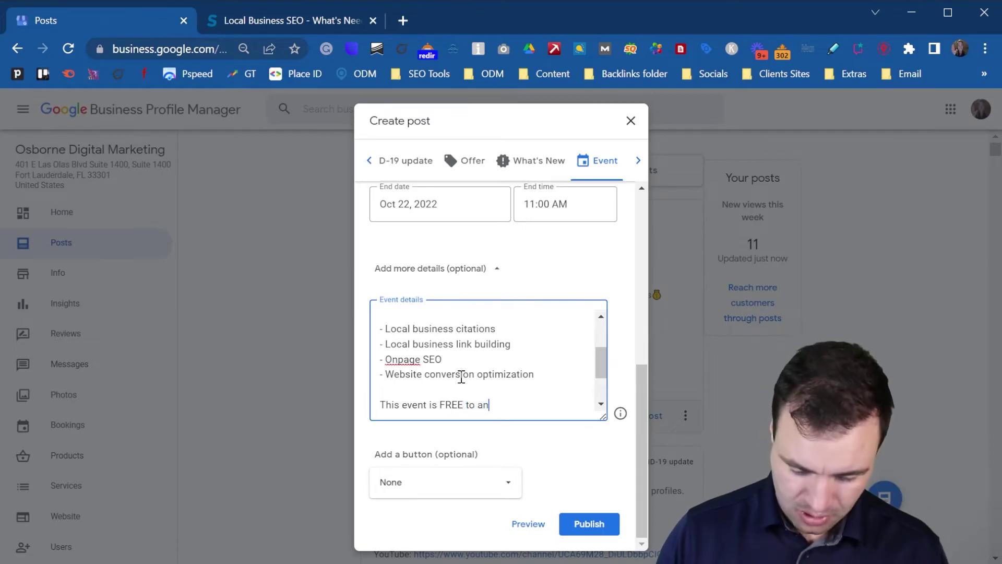
type("yone, join m")
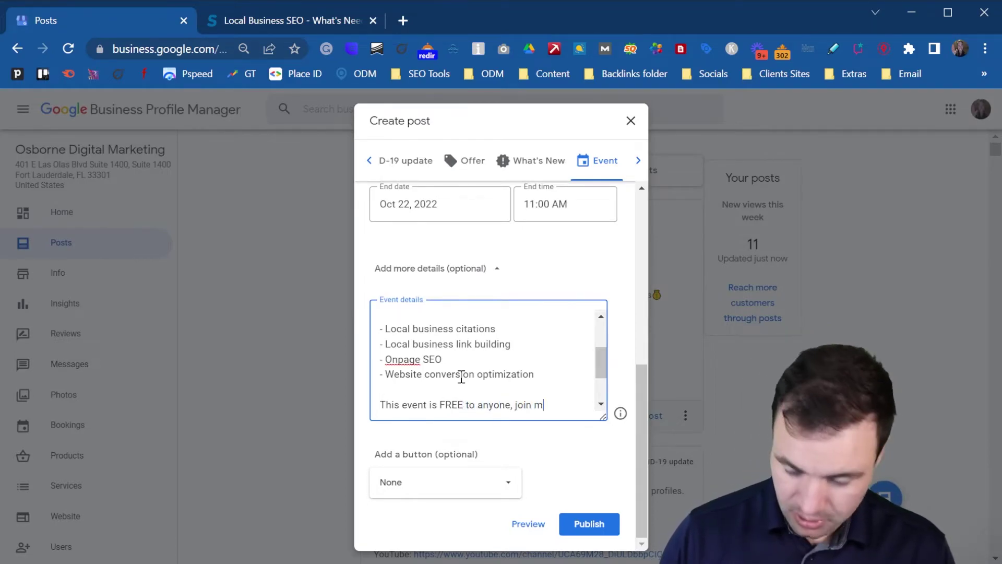
type("e ")
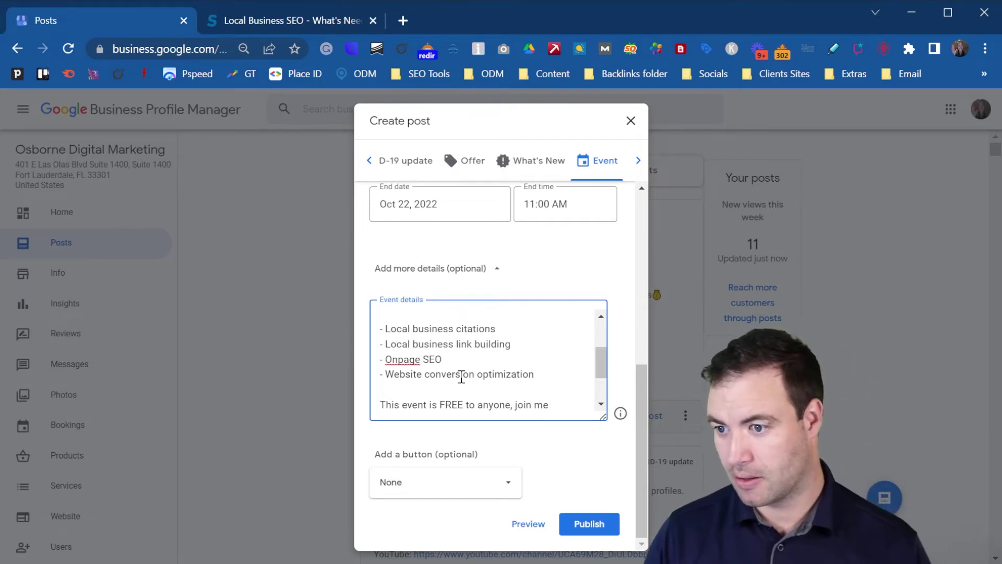
type("there")
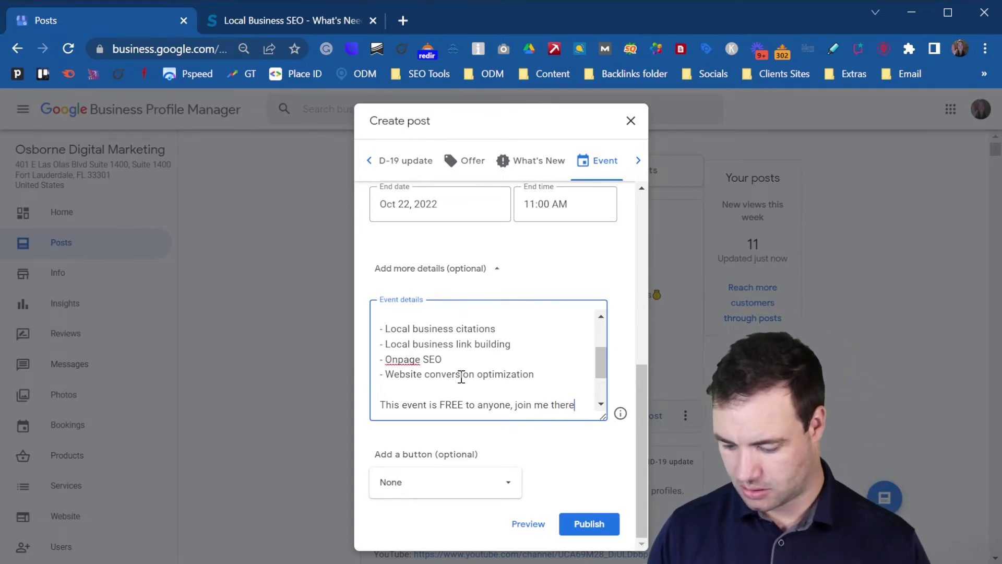
type(":")
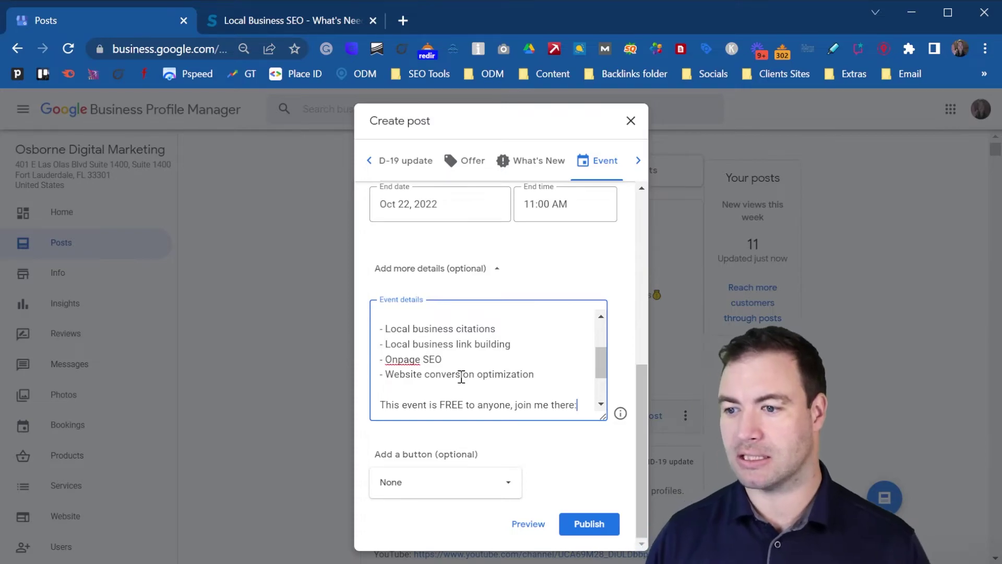
Copy the SCORE event page's URL and return to the post draft.
left_click(302, 23)
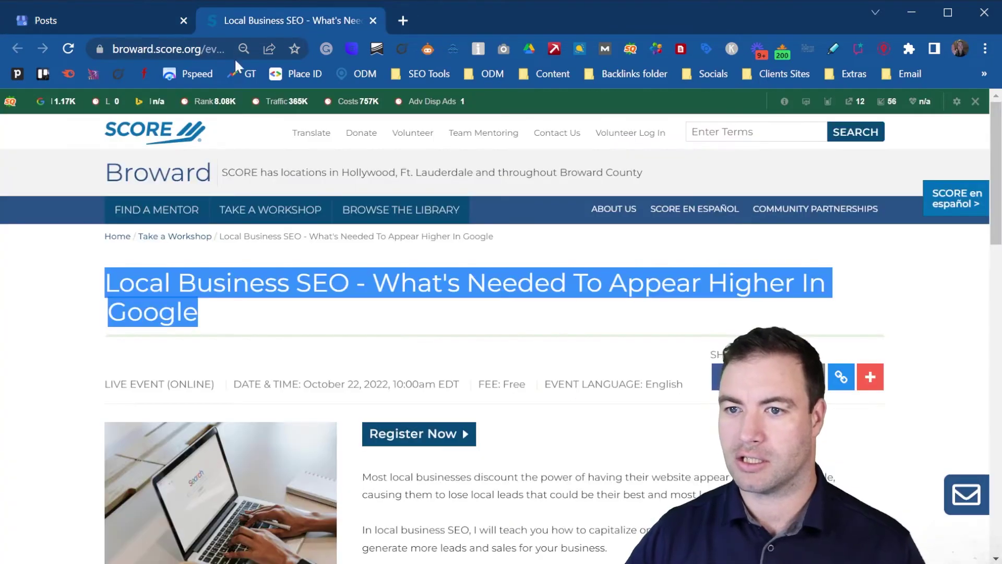
left_click(211, 48)
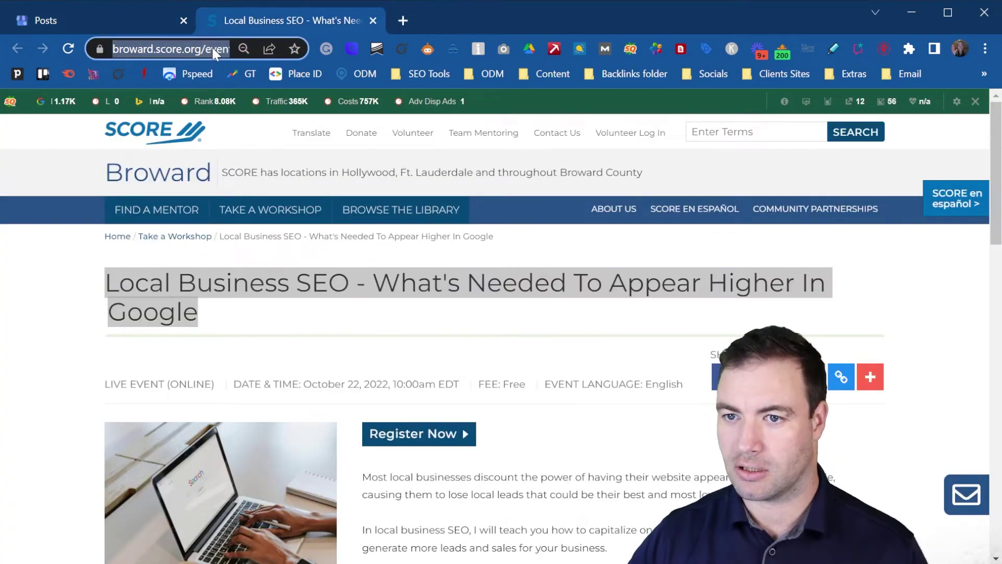
left_click(113, 23)
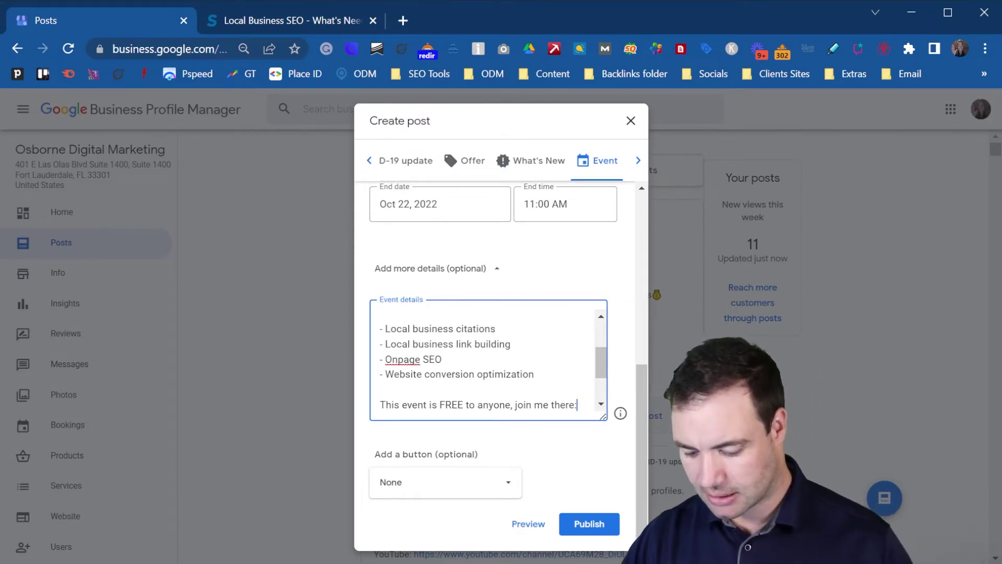
Paste the SCORE link after 'join me there:', add a Sign up button with it, and publish.
left_click(579, 406)
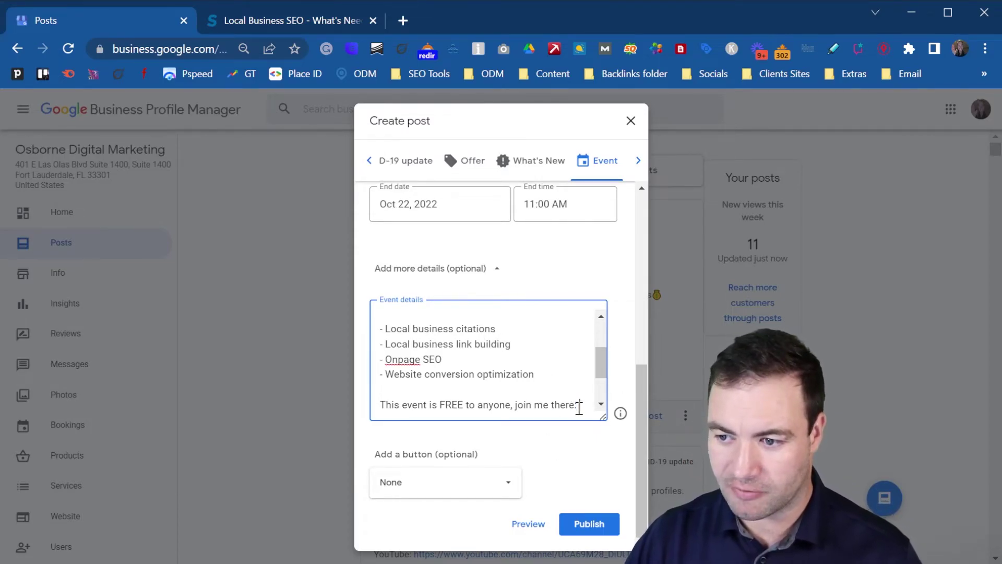
type("https://broward.score.org/event/local-business-seo-whats-needed-appear-higher-google-0")
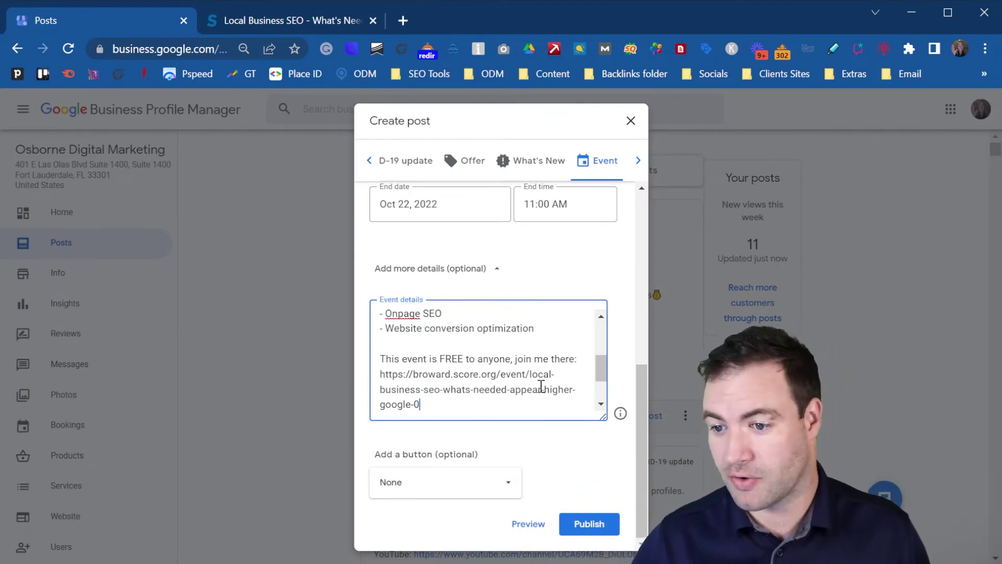
left_click(495, 479)
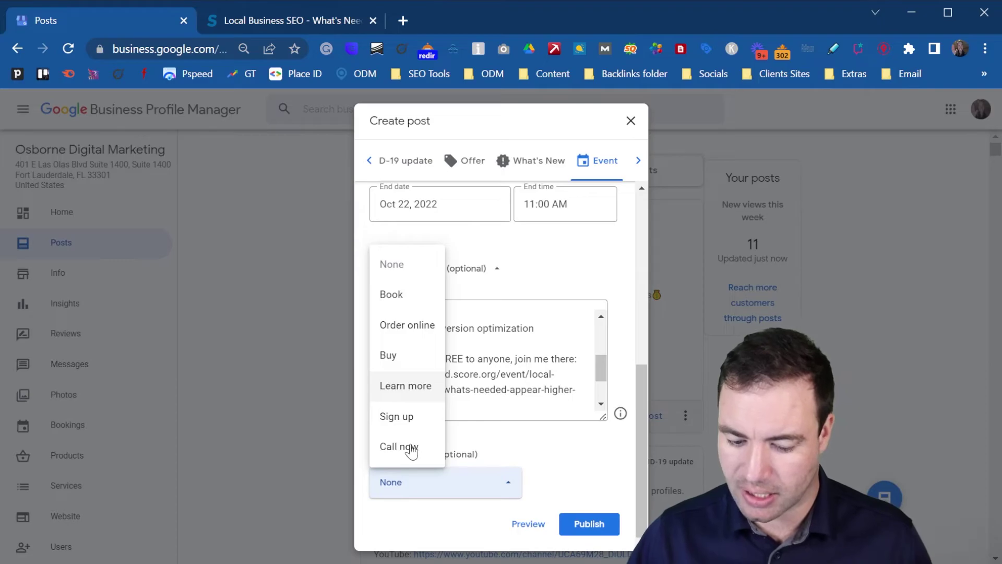
left_click(397, 417)
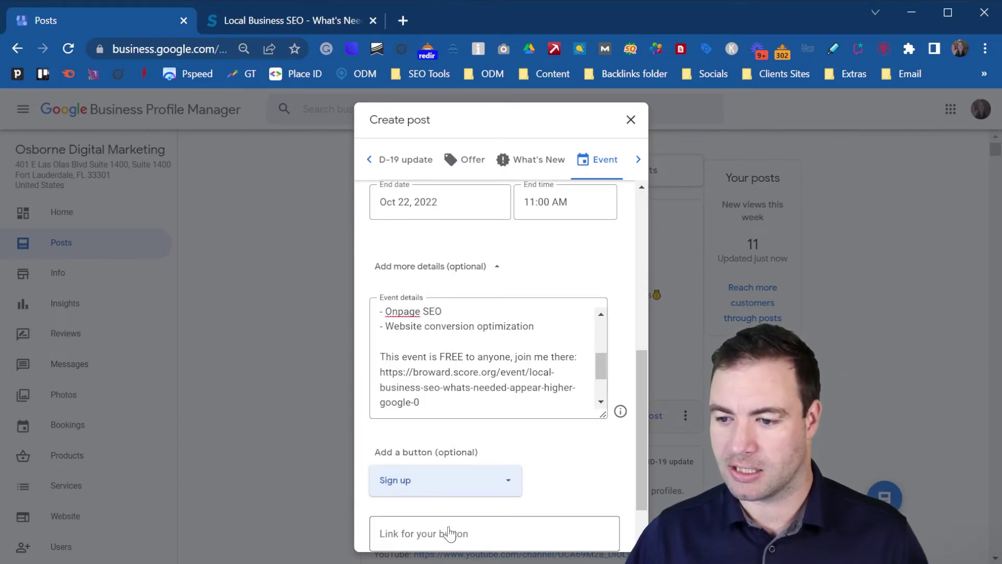
left_click(447, 533)
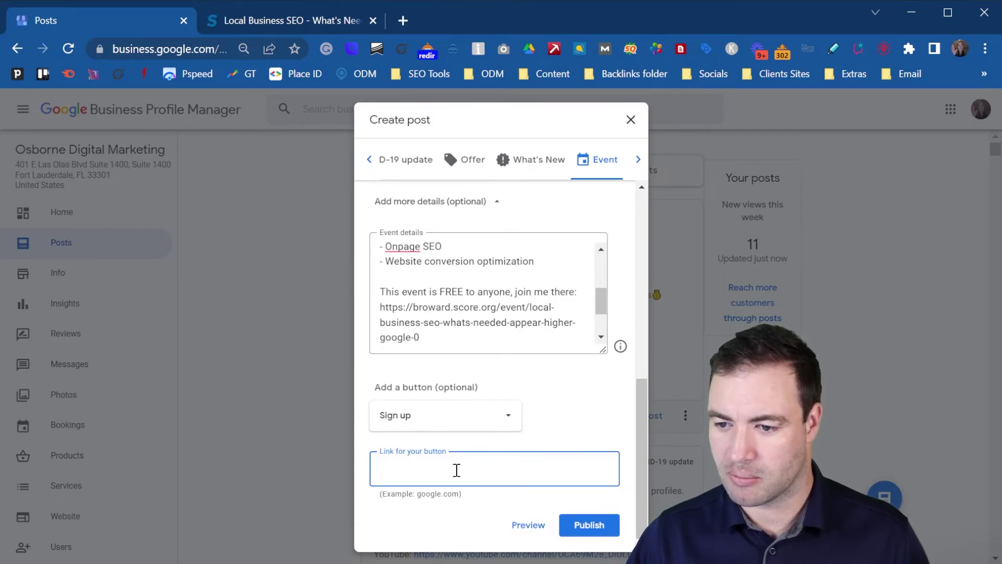
type("https://broward.score.org/event/local-business-seo-whats-needed-appear-higher-google-0")
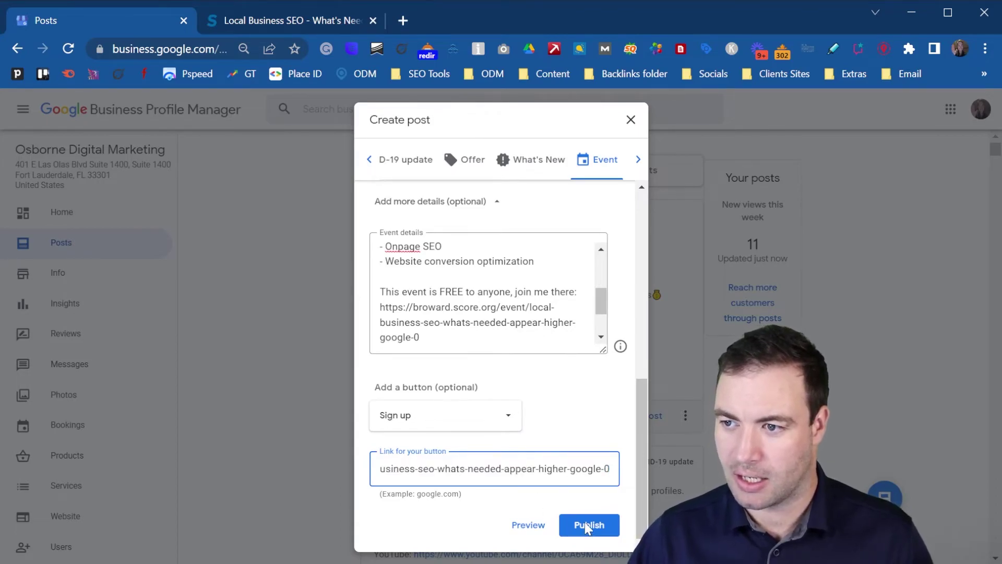
left_click(585, 522)
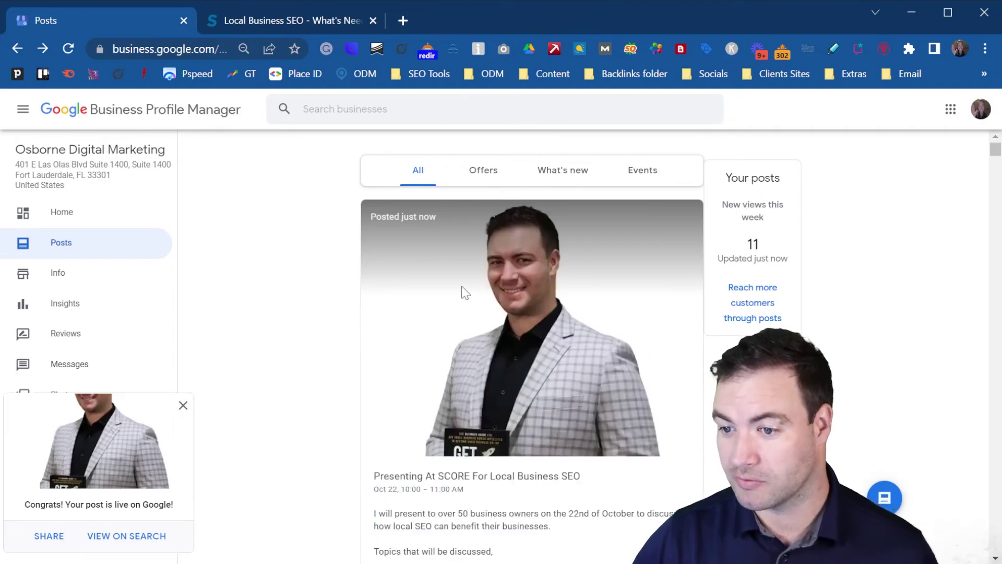
Scroll through the published event post to review its content.
scroll(347, 312, "down", 3)
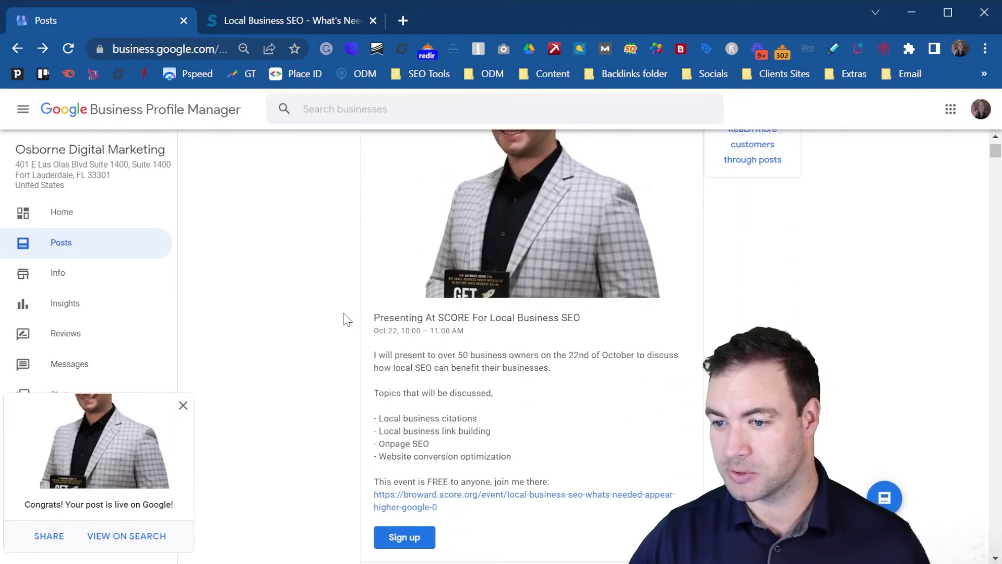
scroll(347, 317, "down", 4)
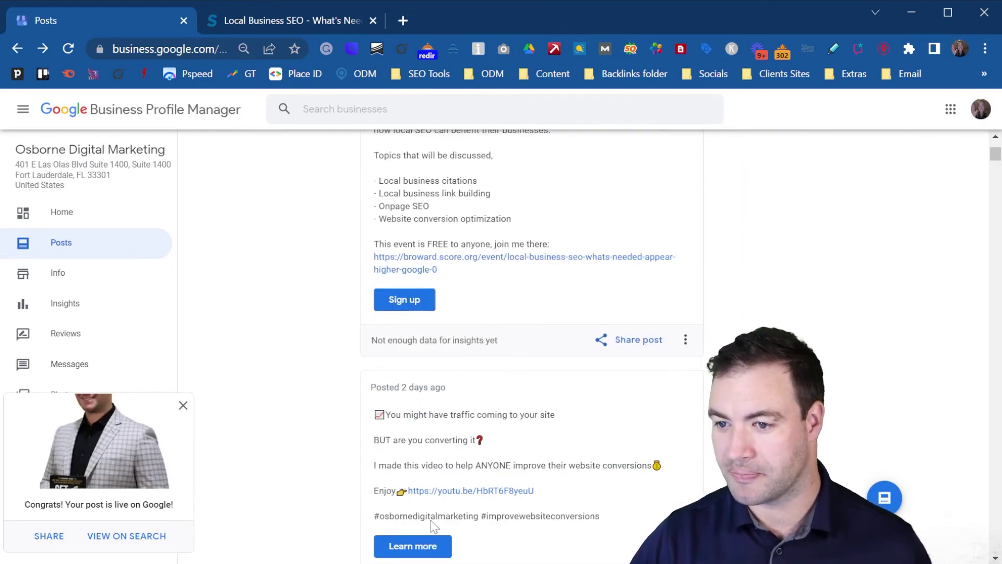
Follow the post's Sign up button and review the SCORE Local Business SEO event page.
left_click(419, 310)
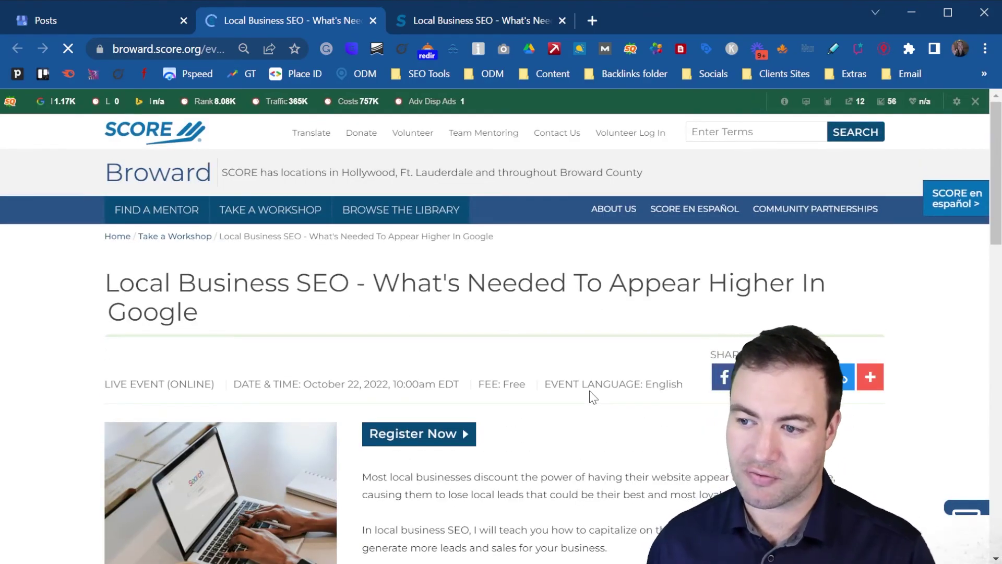
scroll(407, 378, "down", 3)
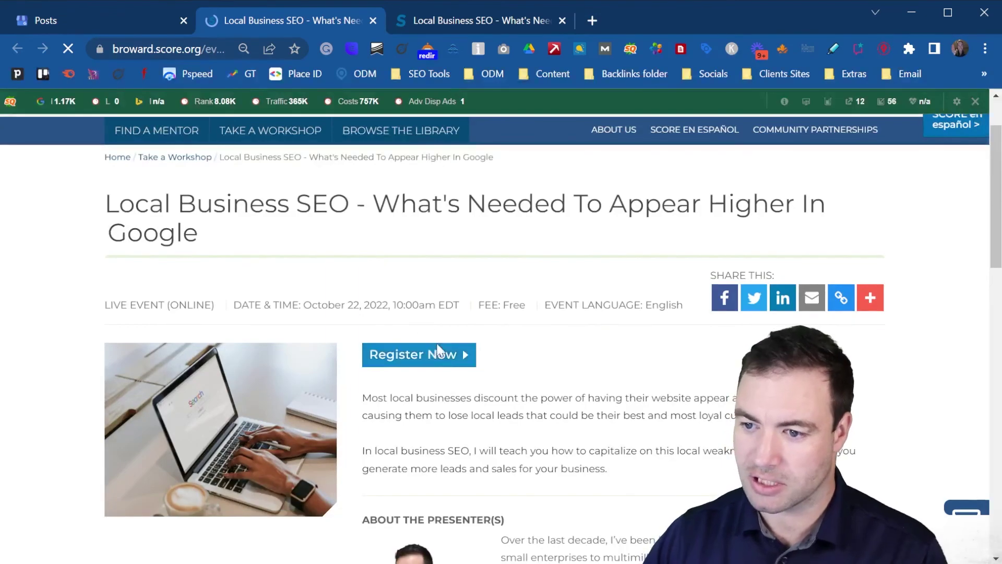